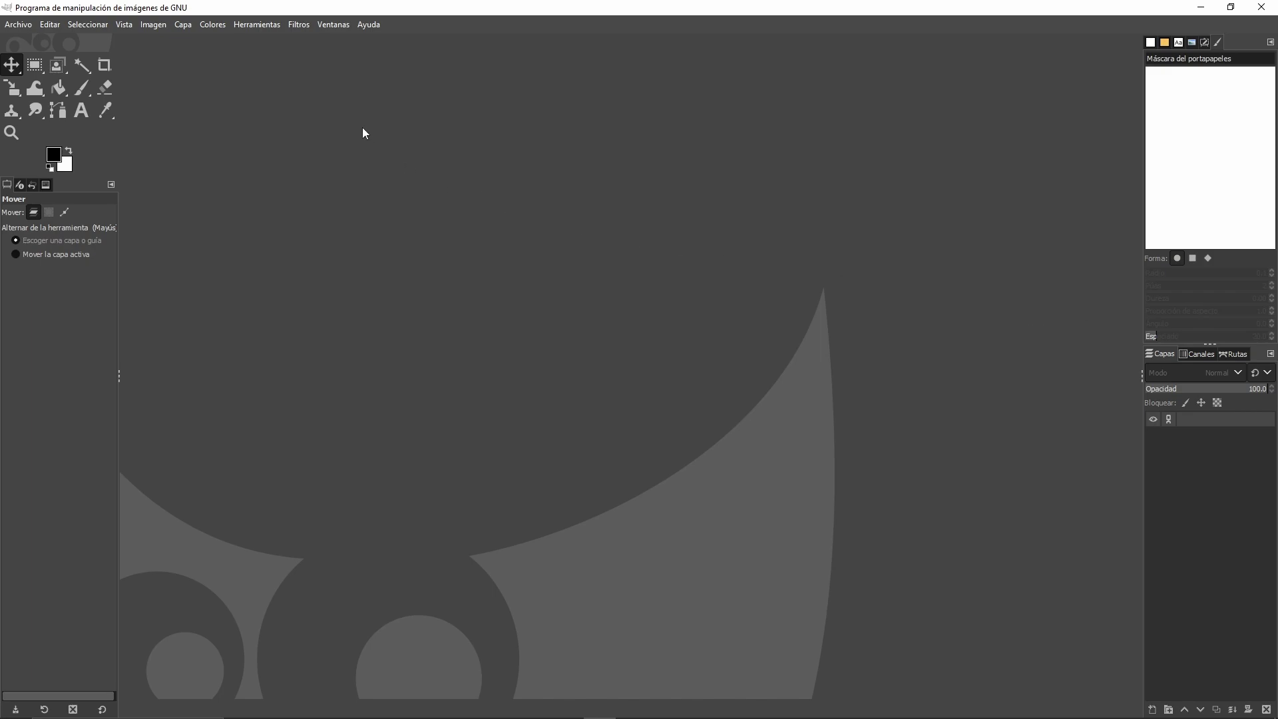
Turn off single-window mode and move the floating Layers panel up and left
click(334, 25)
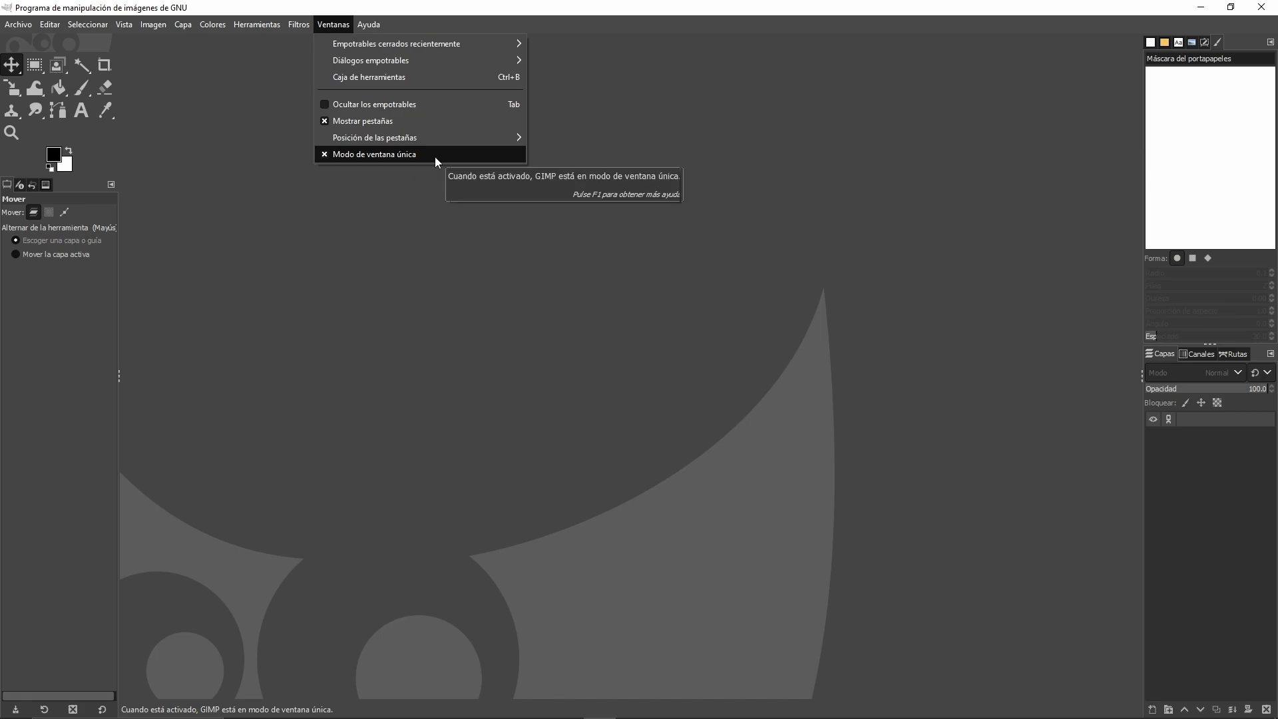
click(372, 157)
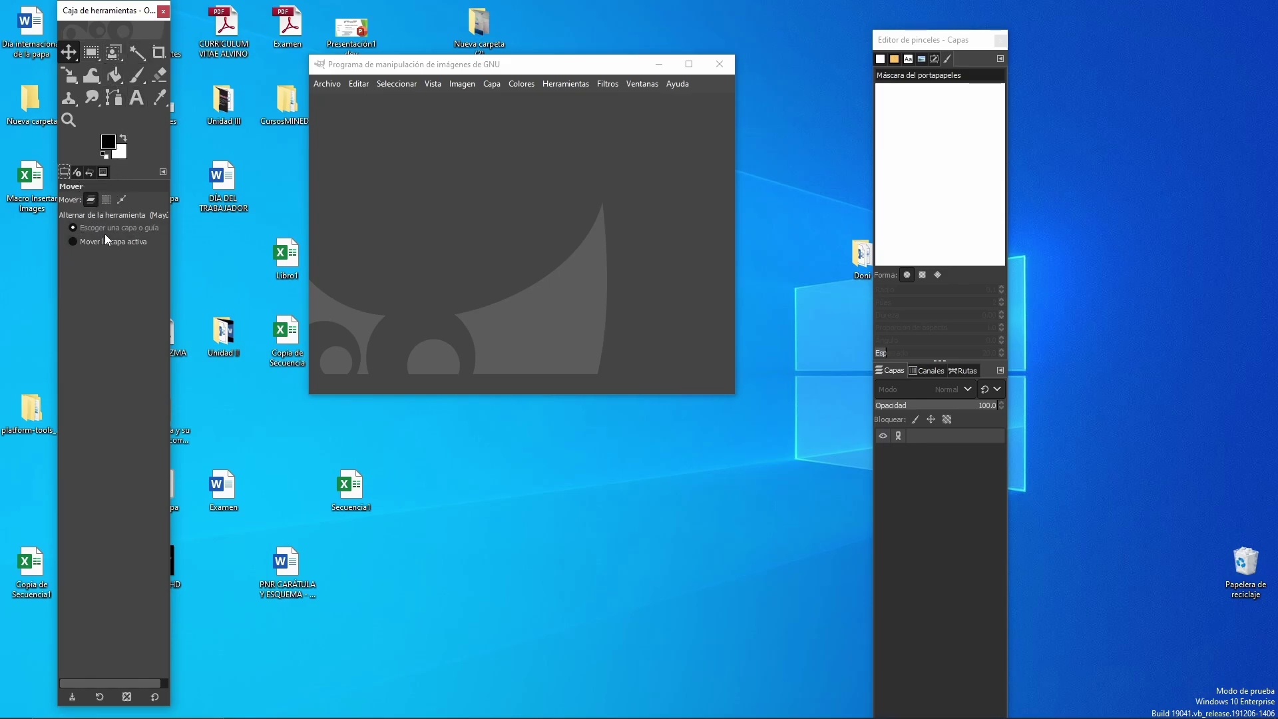
drag(943, 41, 944, 29)
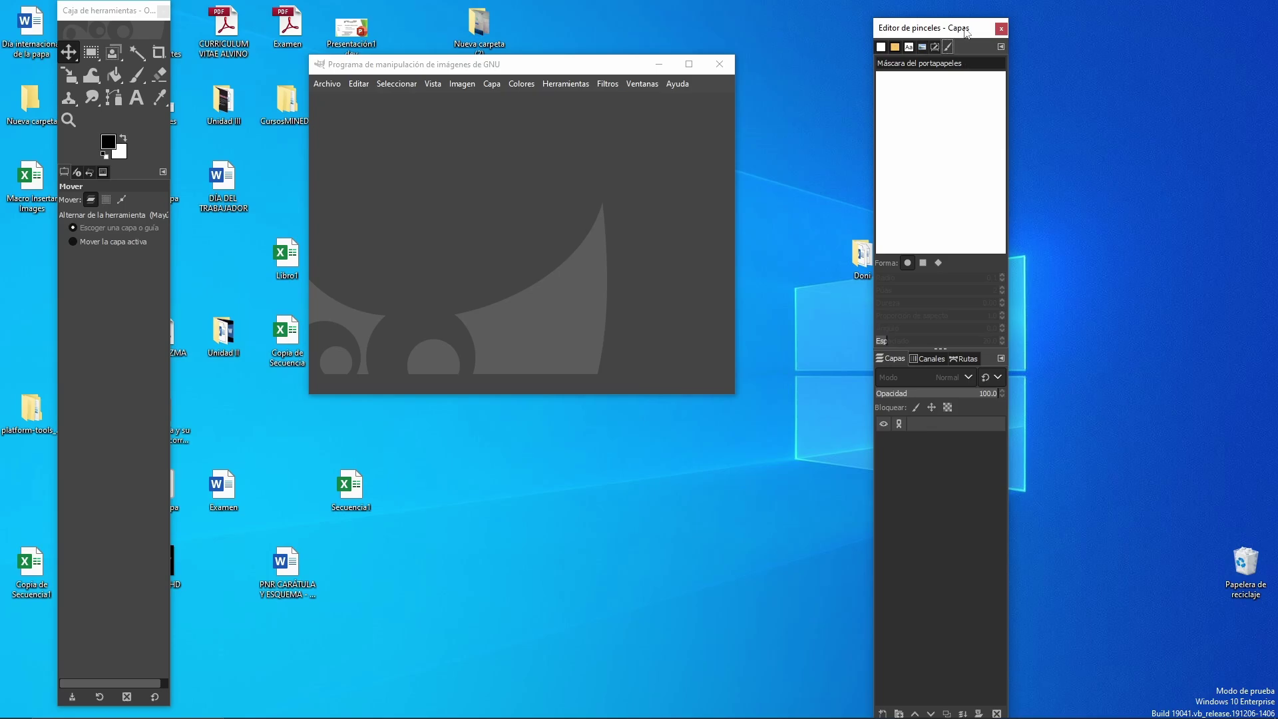
drag(965, 32, 957, 24)
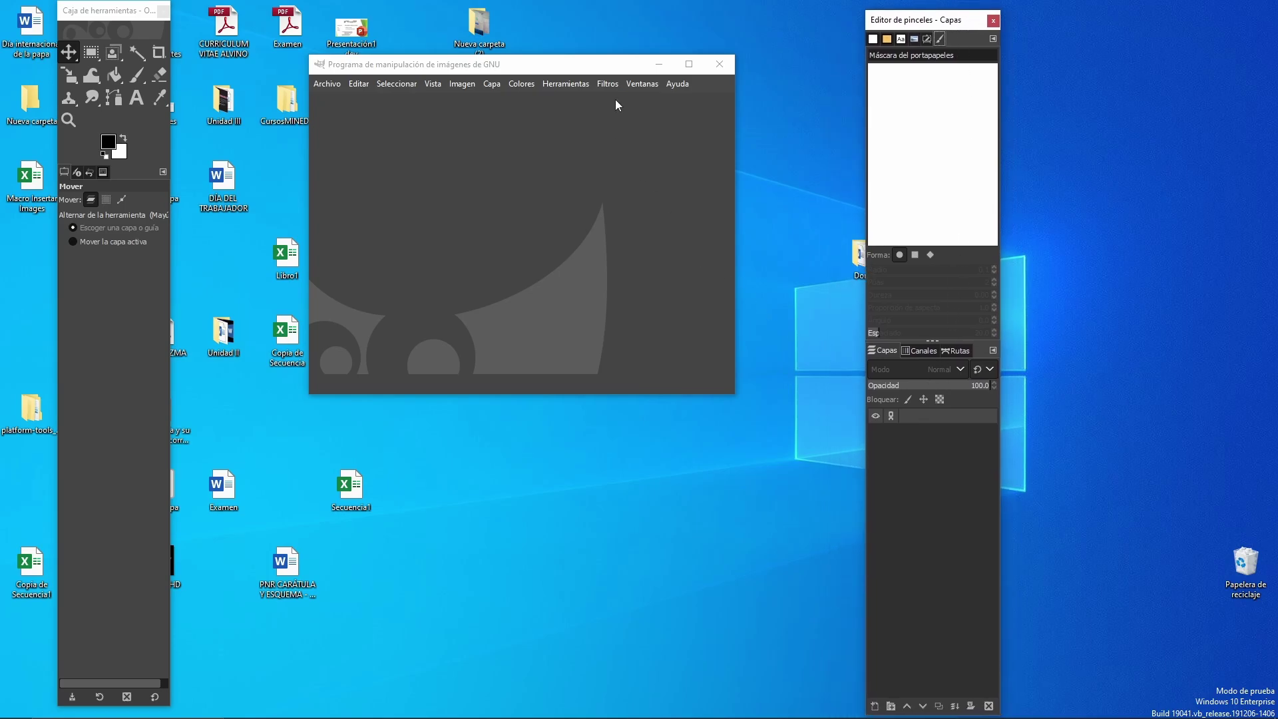
Re-enable single-window mode and shift the GIMP window left to show its edges
click(633, 83)
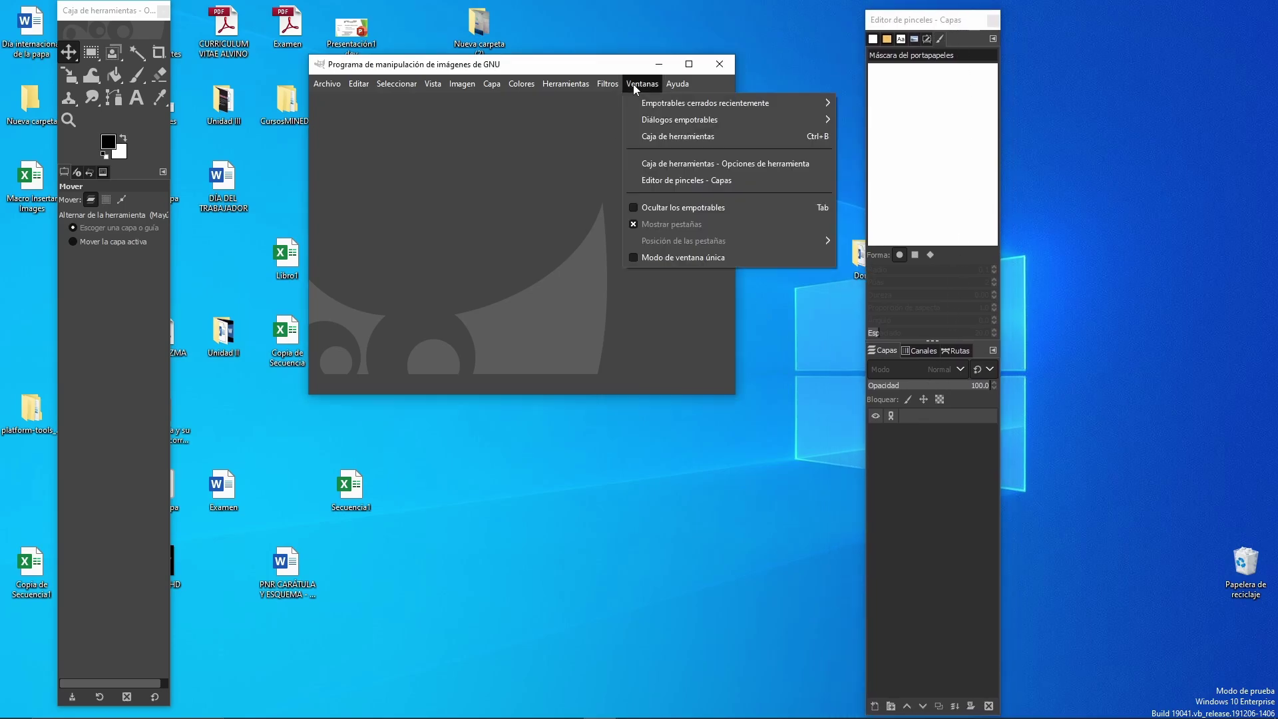
click(633, 256)
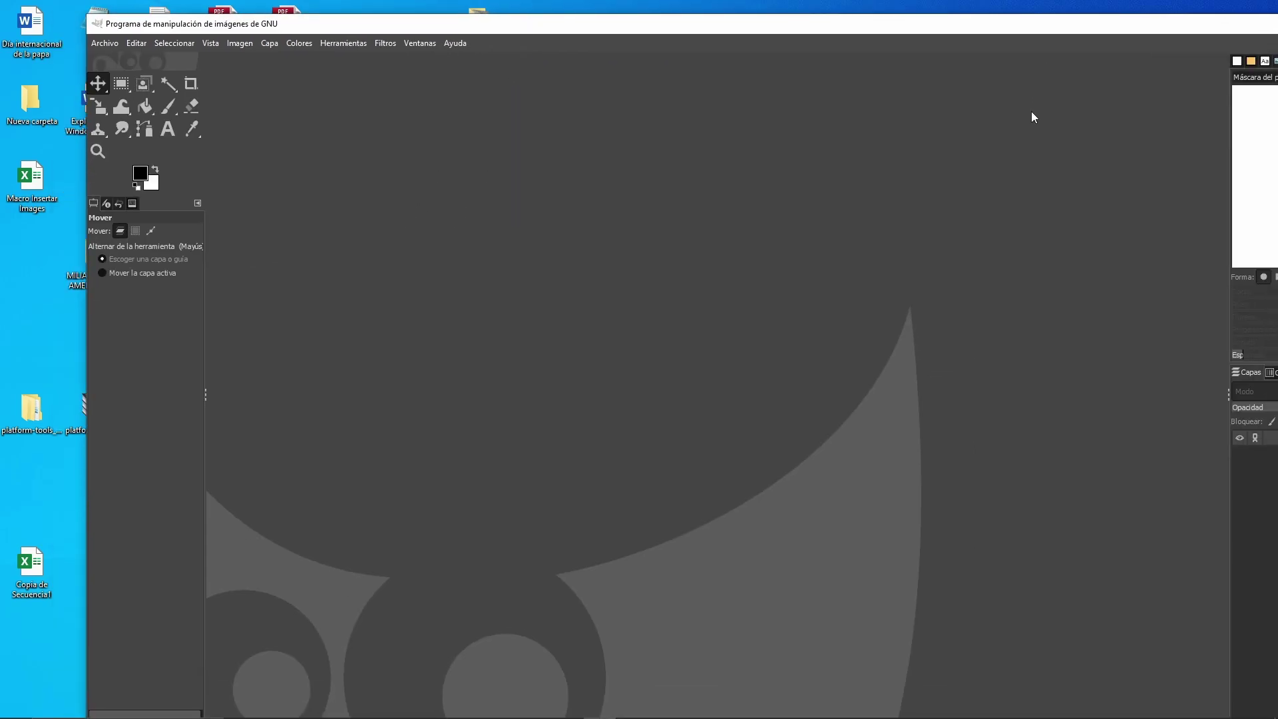
drag(1068, 38, 960, 27)
Maximize the GIMP window and view the tools grouped with the Move tool
click(1214, 19)
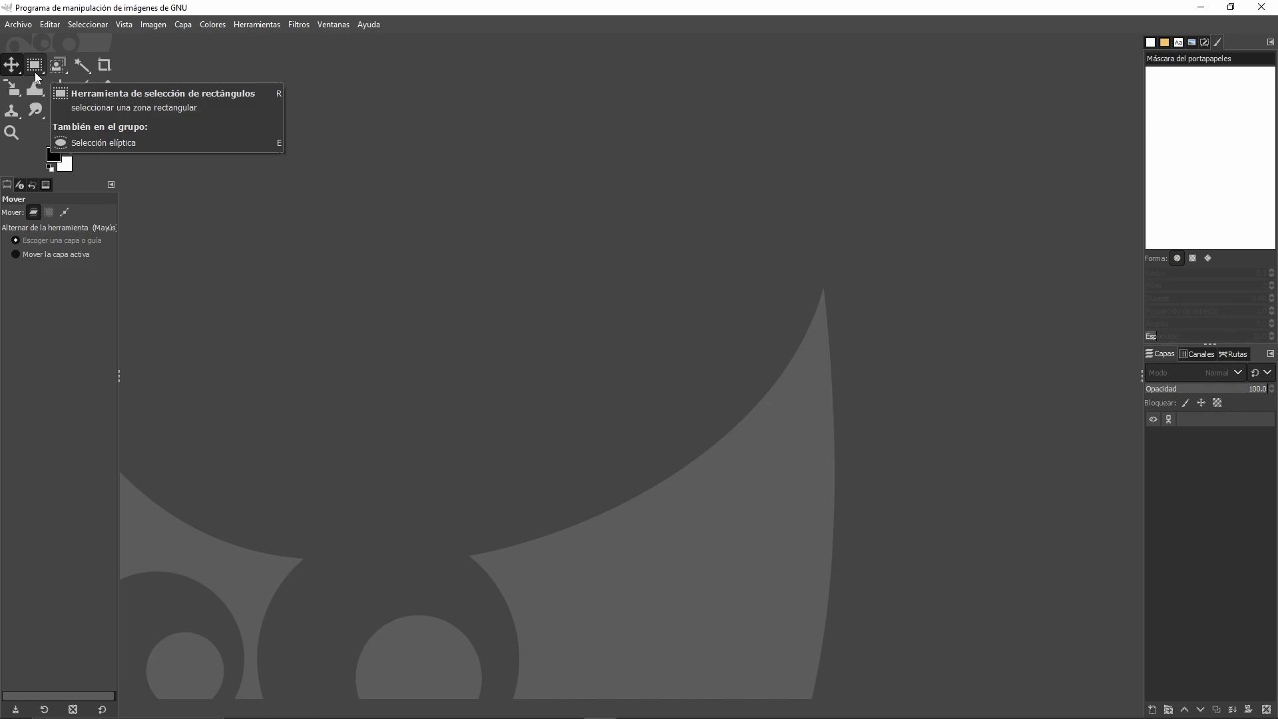
mouse_move(35, 65)
click(20, 74)
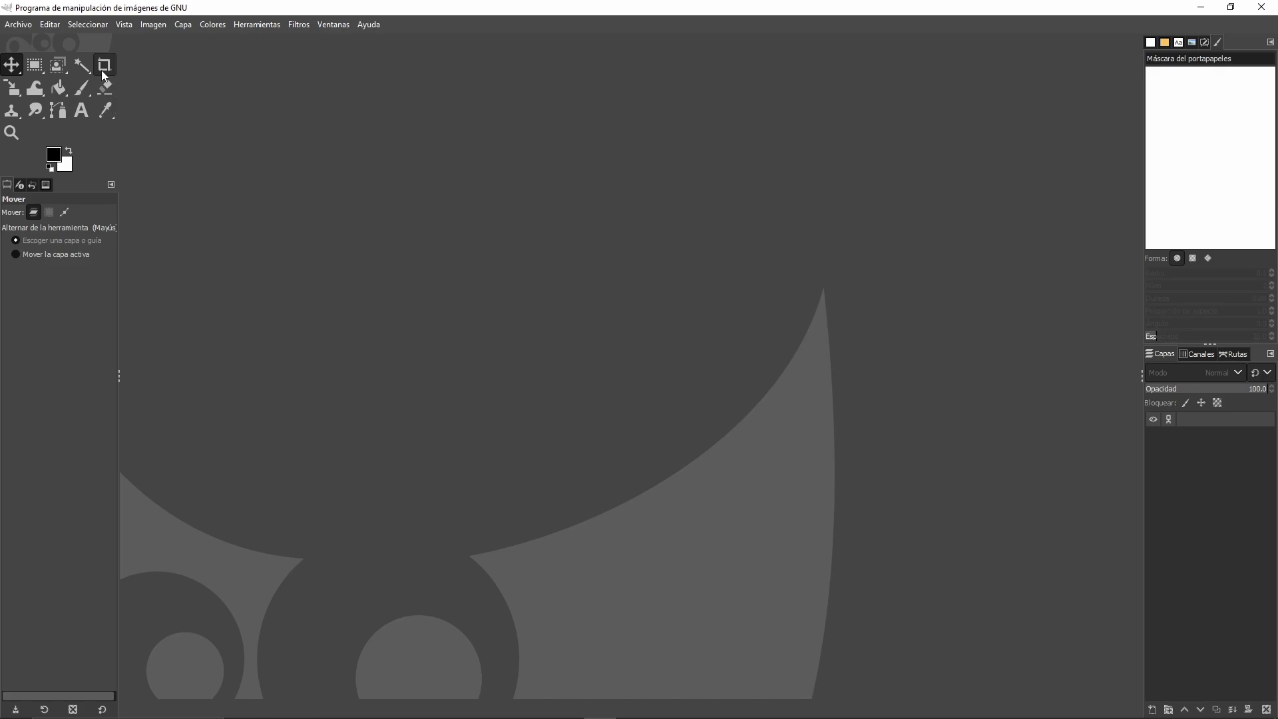
click(19, 96)
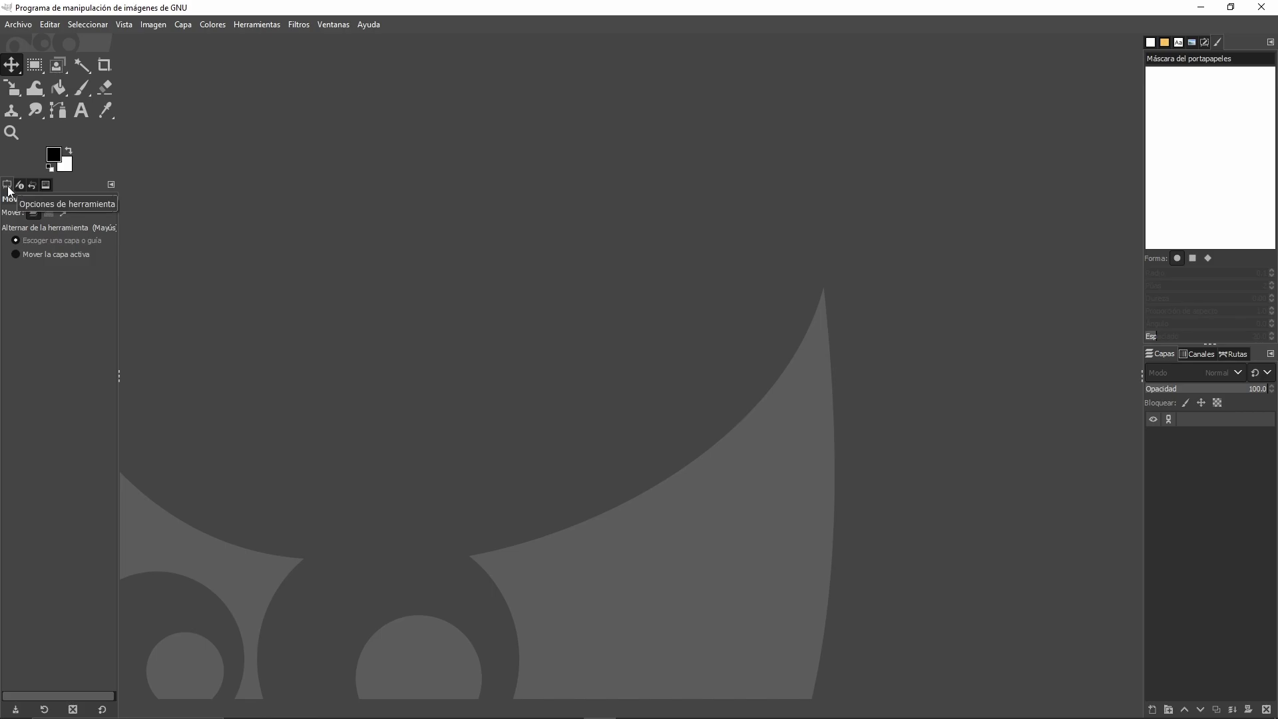
drag(8, 191, 234, 205)
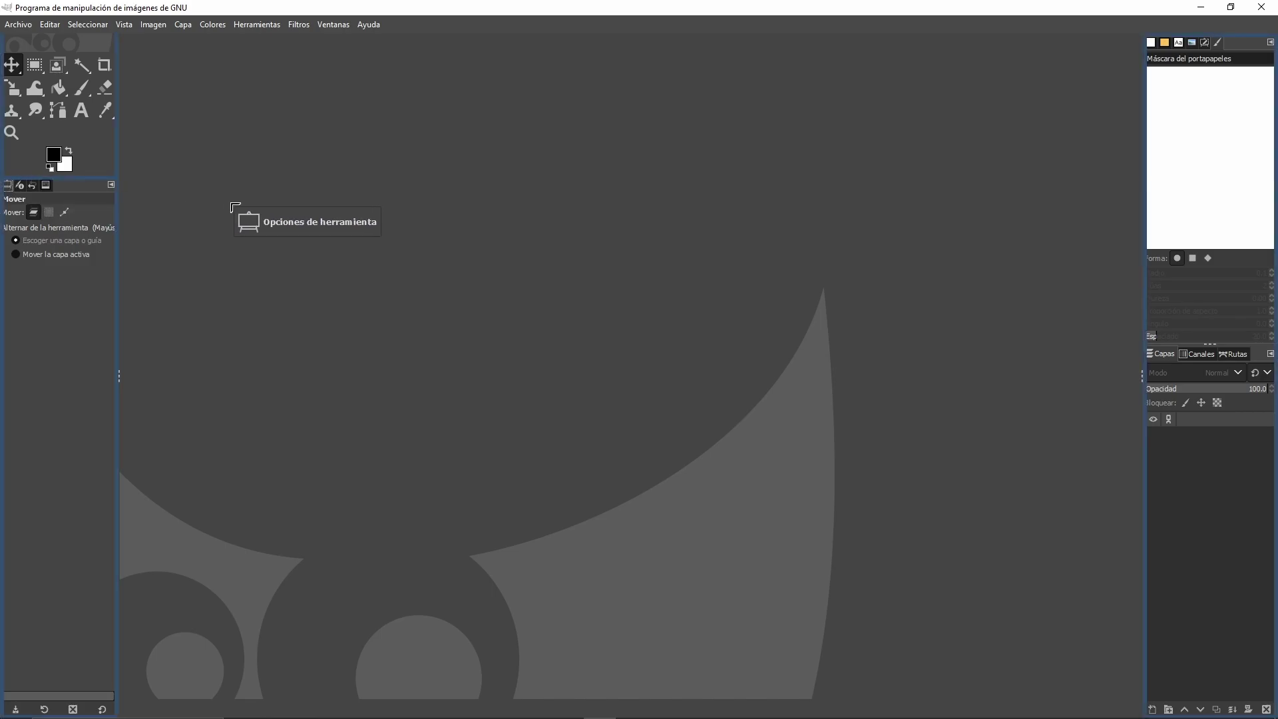
drag(216, 136, 363, 266)
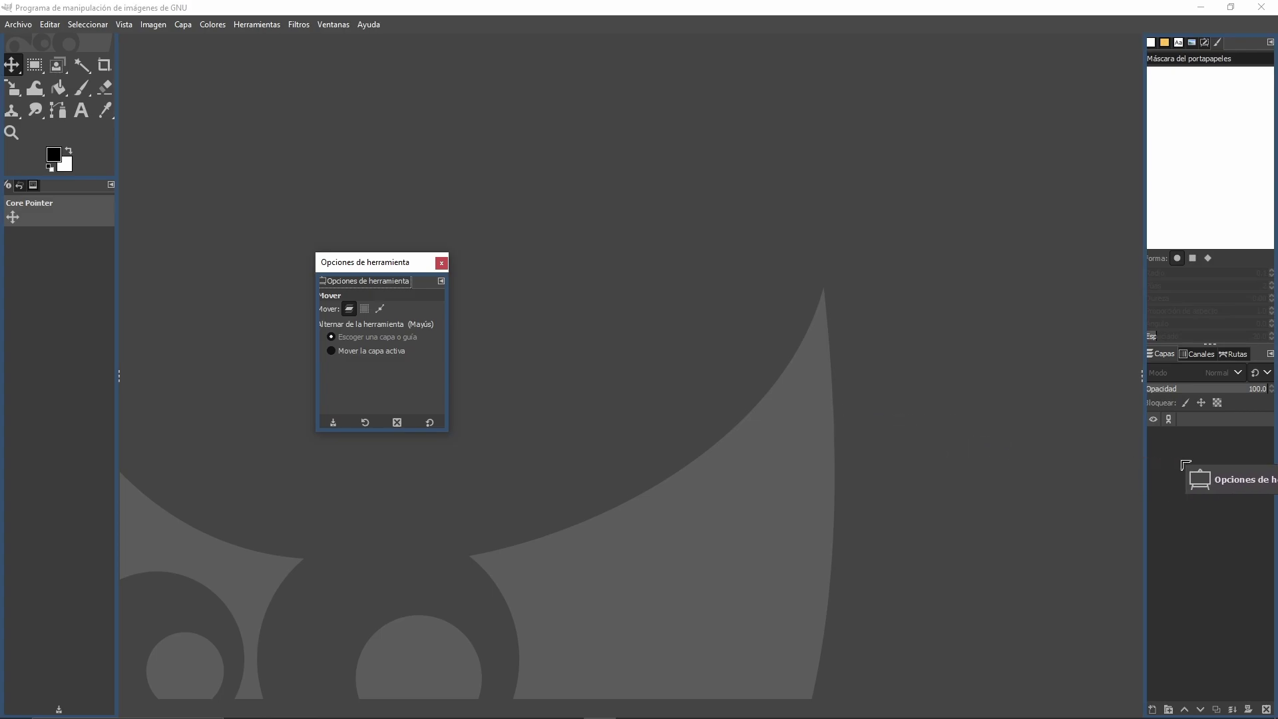
drag(343, 278, 1174, 457)
drag(1162, 407, 1163, 362)
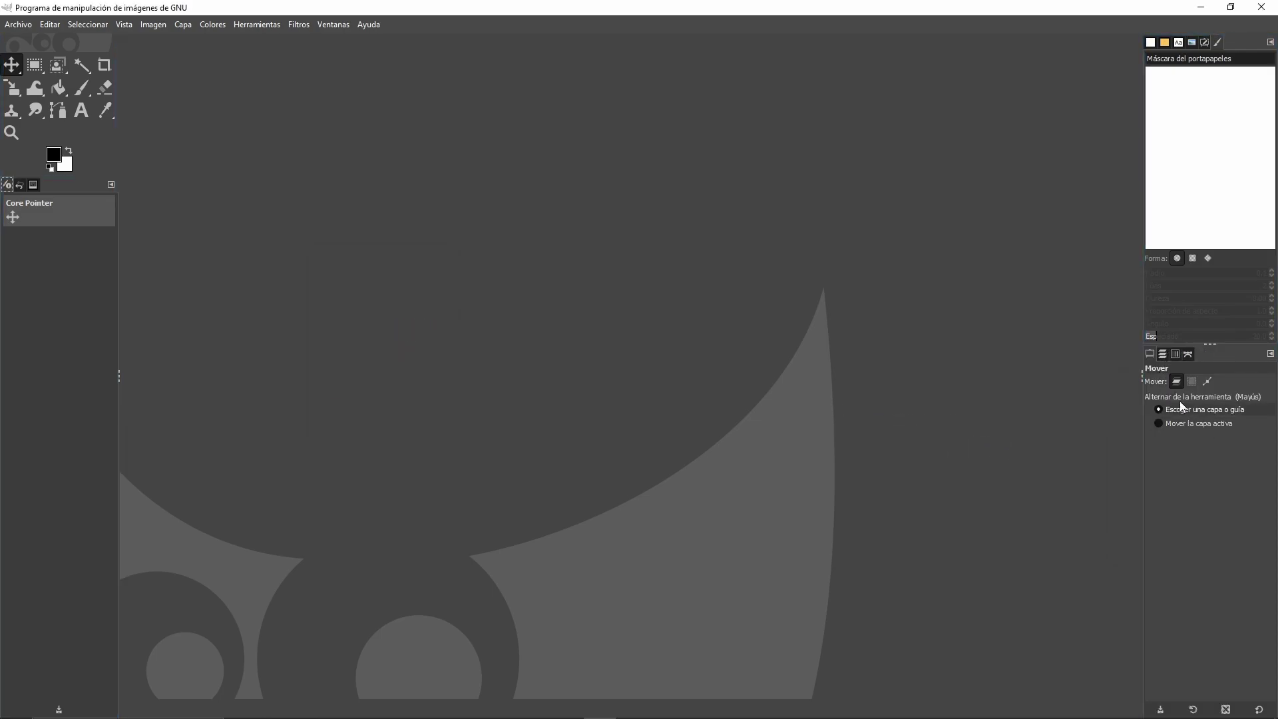
click(1163, 356)
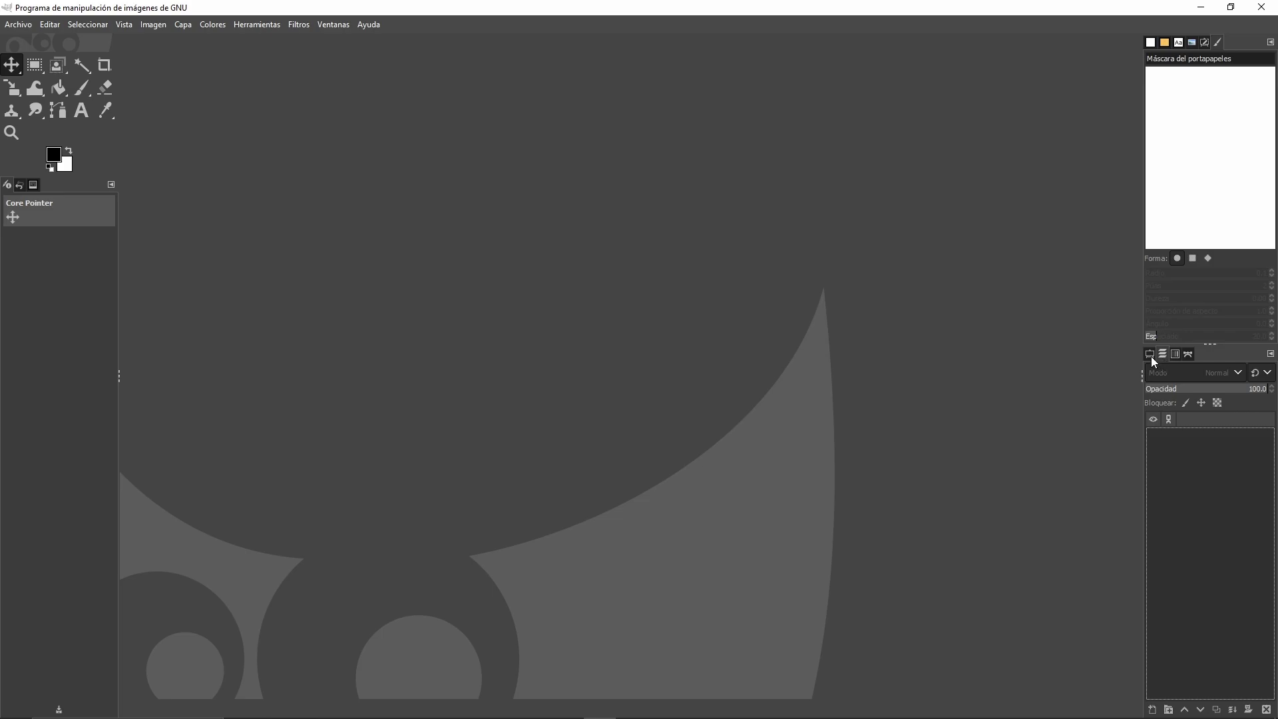
click(1149, 354)
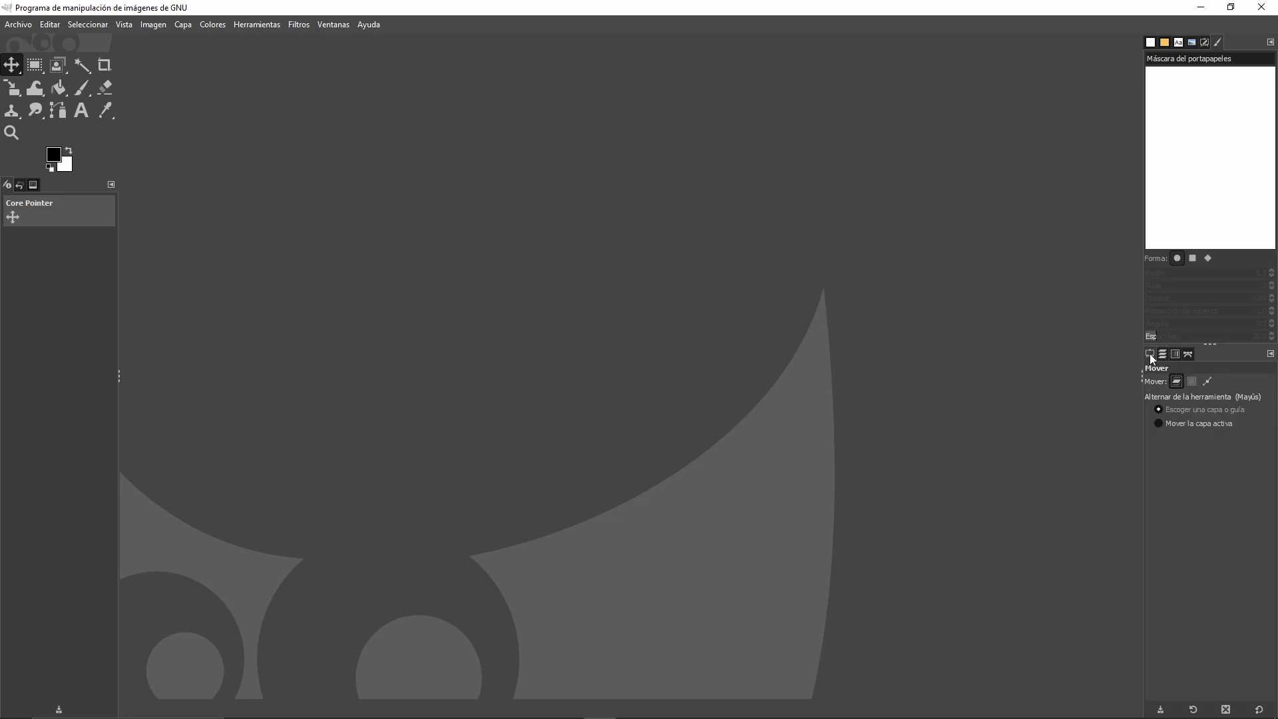
drag(1149, 354, 560, 317)
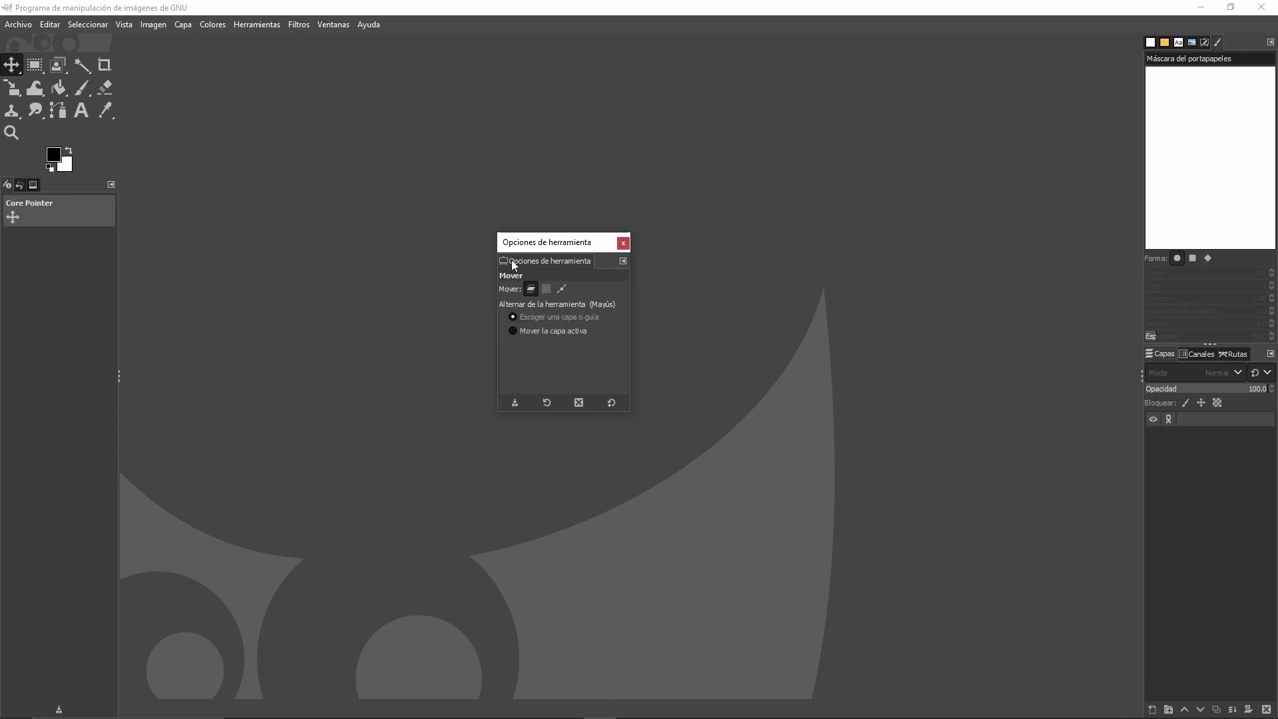
drag(511, 260, 10, 207)
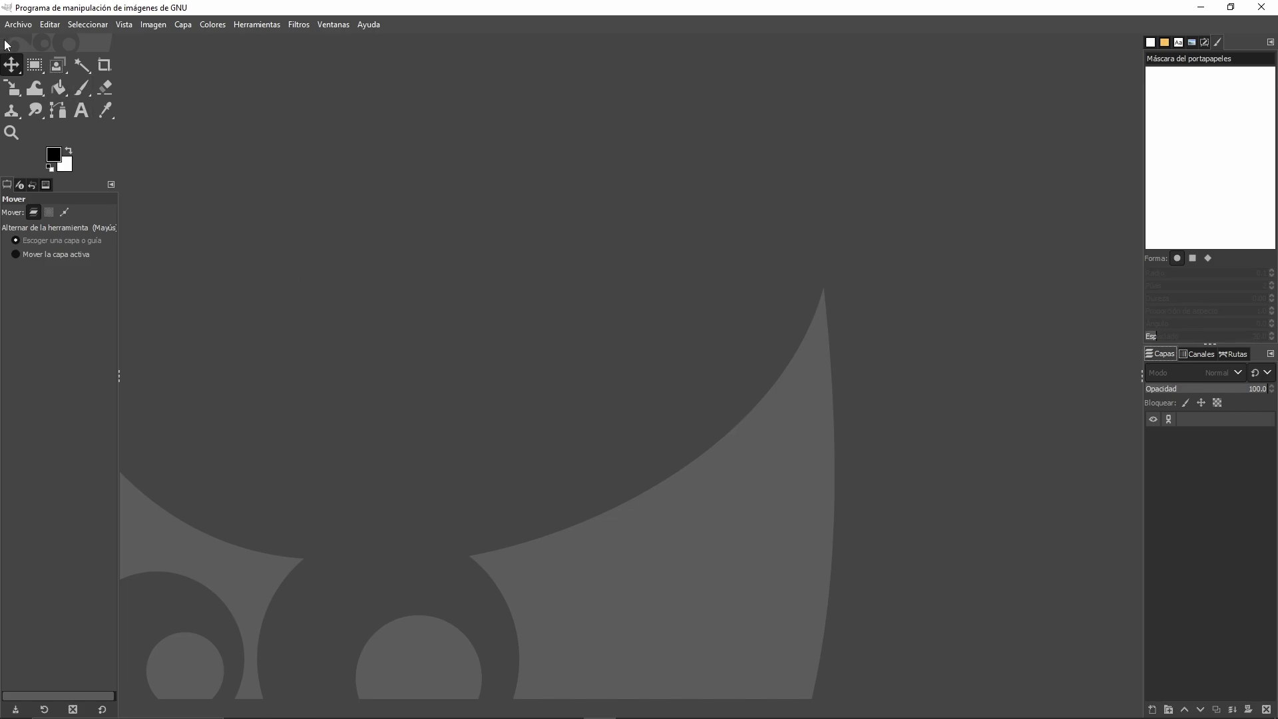
Browse the Archivo > Crear options, close the menu, and minimize GIMP to the desktop
click(26, 31)
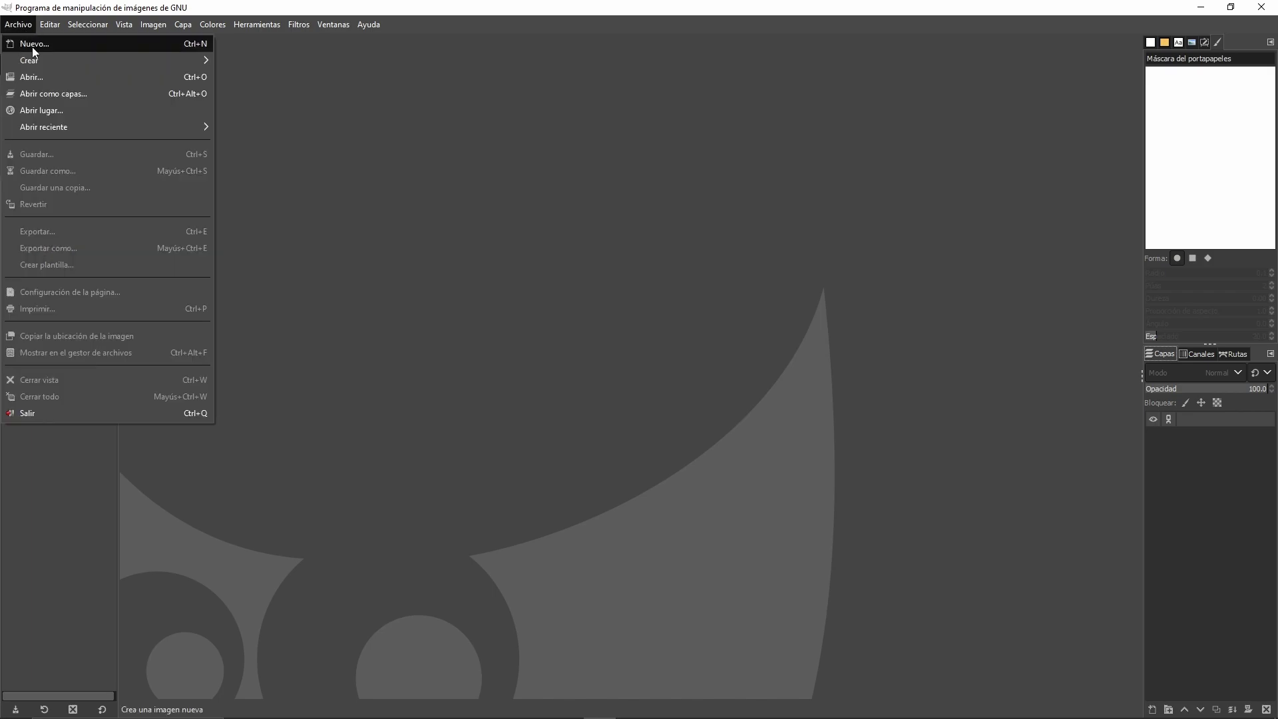
mouse_move(30, 60)
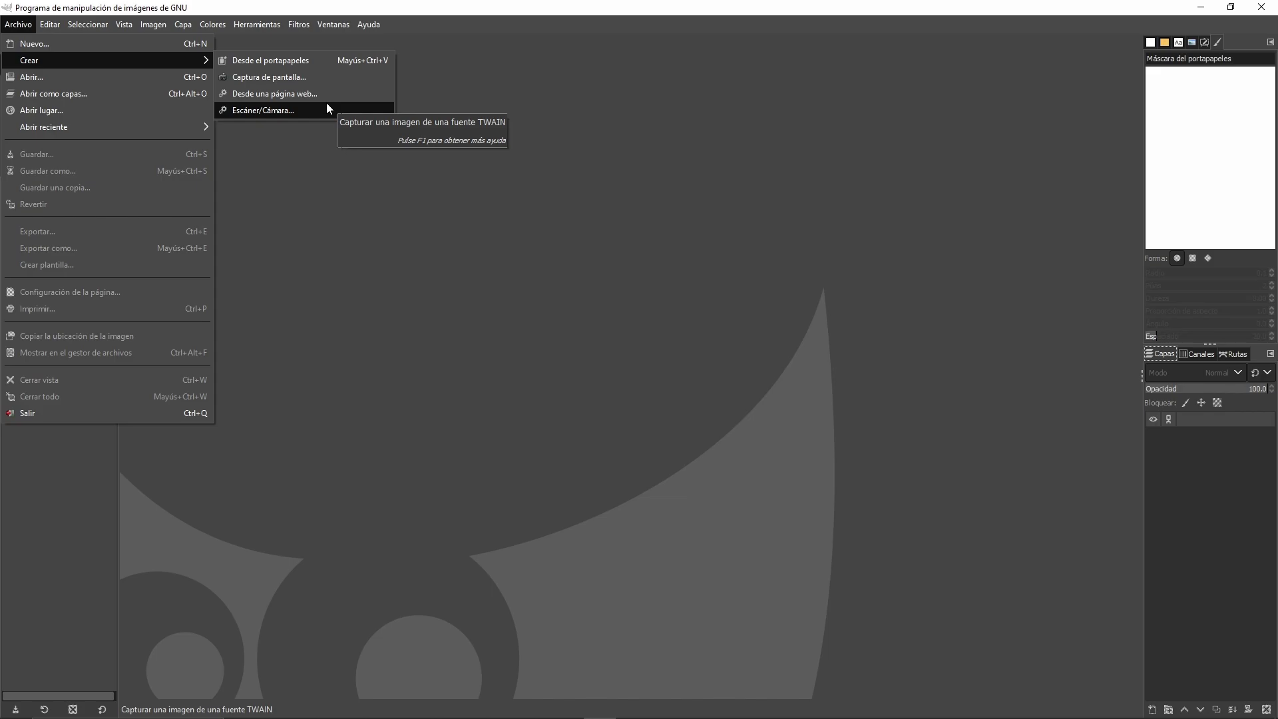
click(1196, 15)
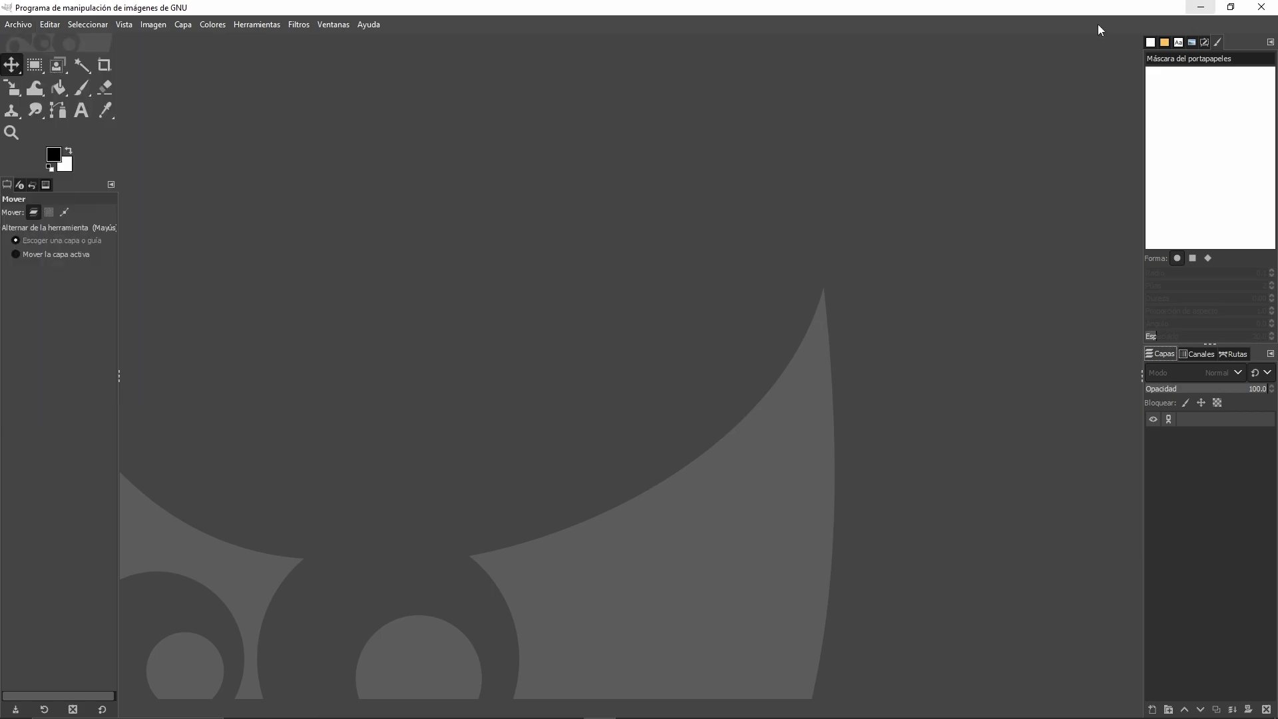
click(1200, 8)
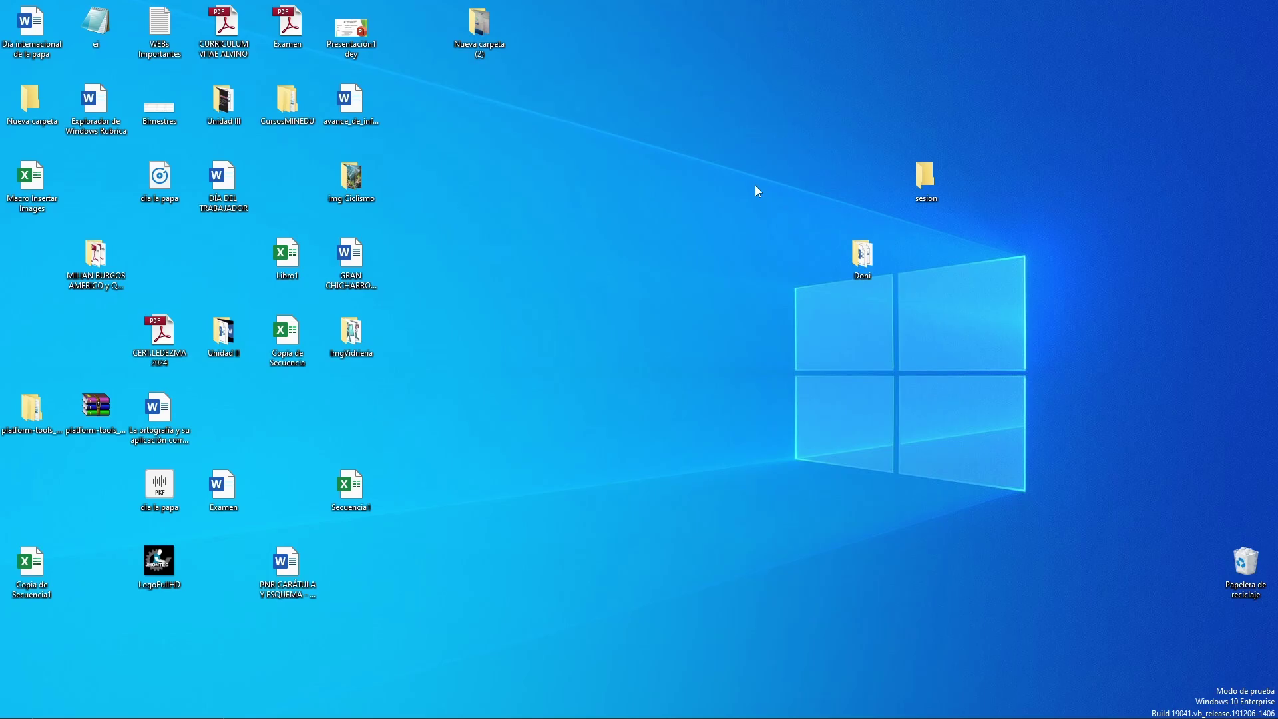
Snip the desktop area with the Windows logo to the clipboard and switch back to GIMP
key(super+shift+s)
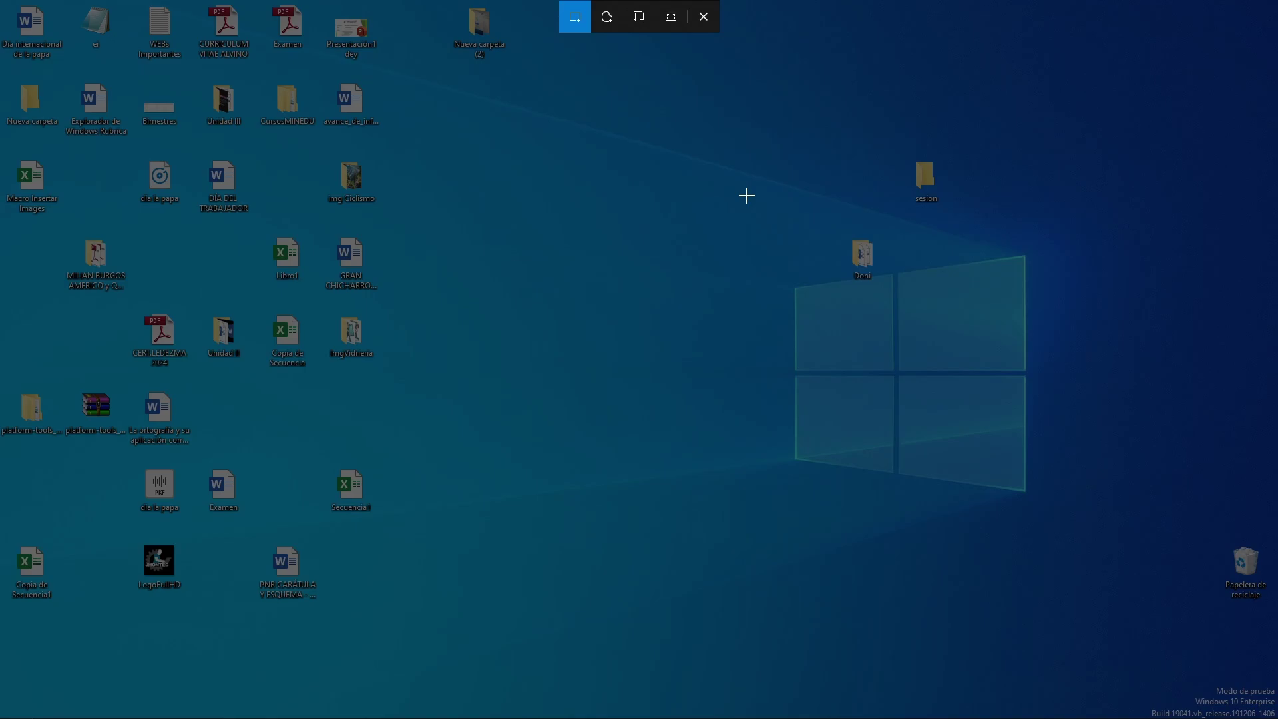
mouse_move(588, 133)
mouse_down()
mouse_move(1096, 543)
mouse_move(1110, 532)
mouse_up()
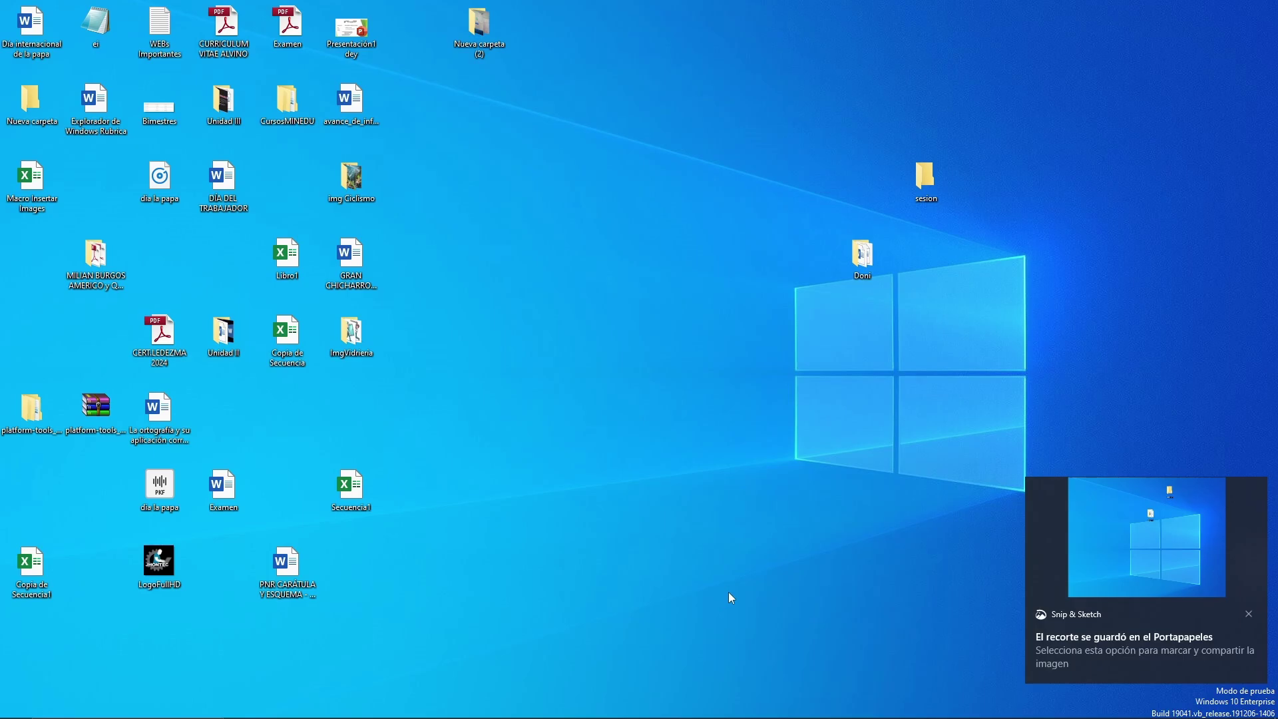
key(alt+Tab)
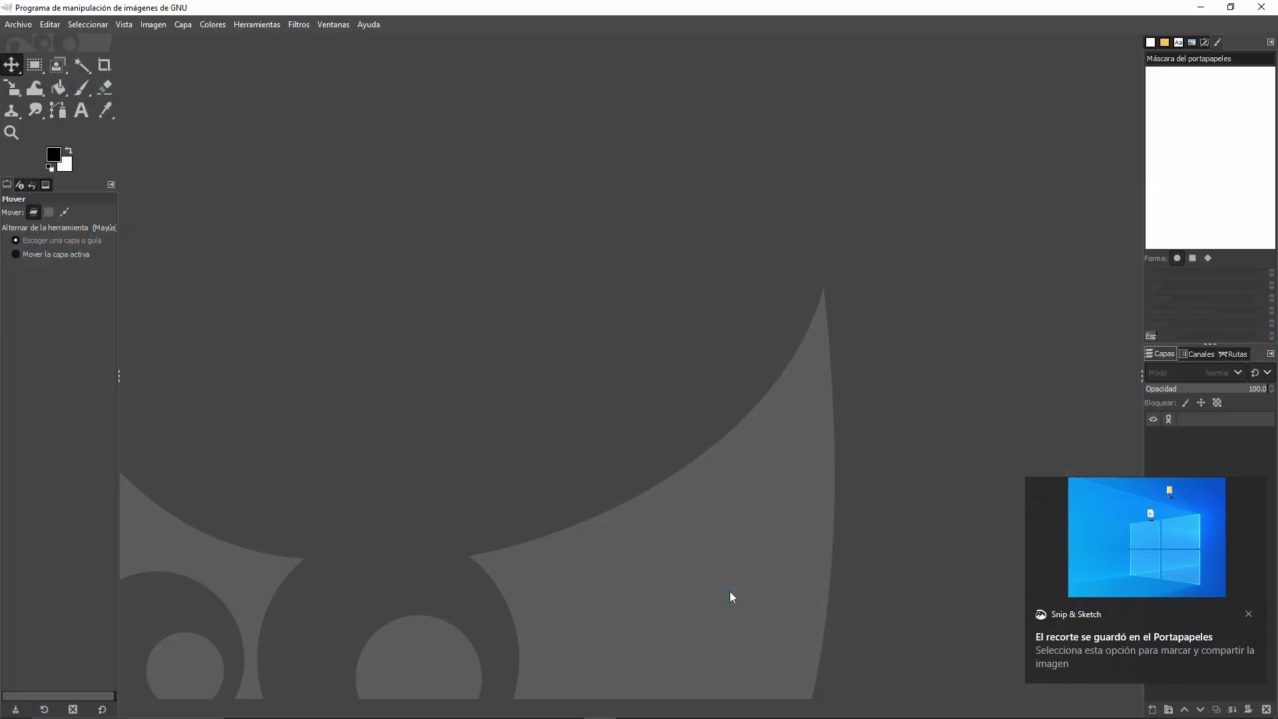
Dismiss the snip notification and create a 784×602 image via Archivo > Crear > Desde el portapapeles
click(1248, 614)
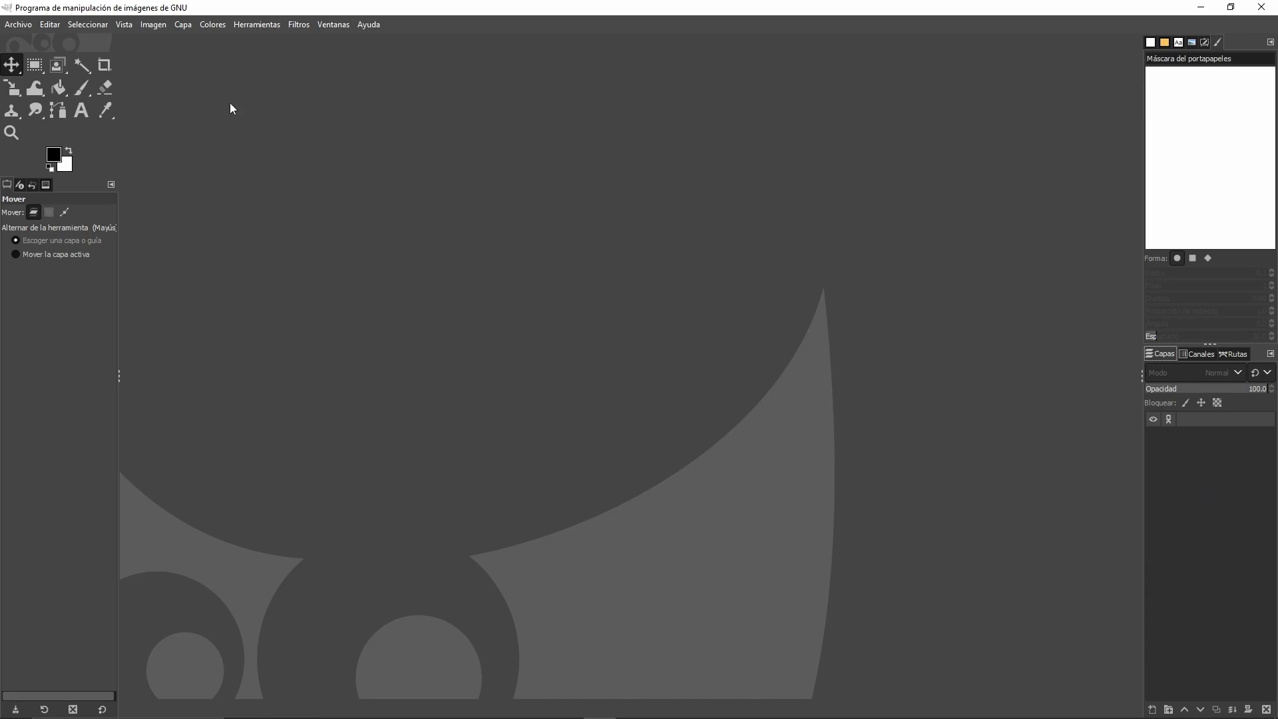
click(14, 27)
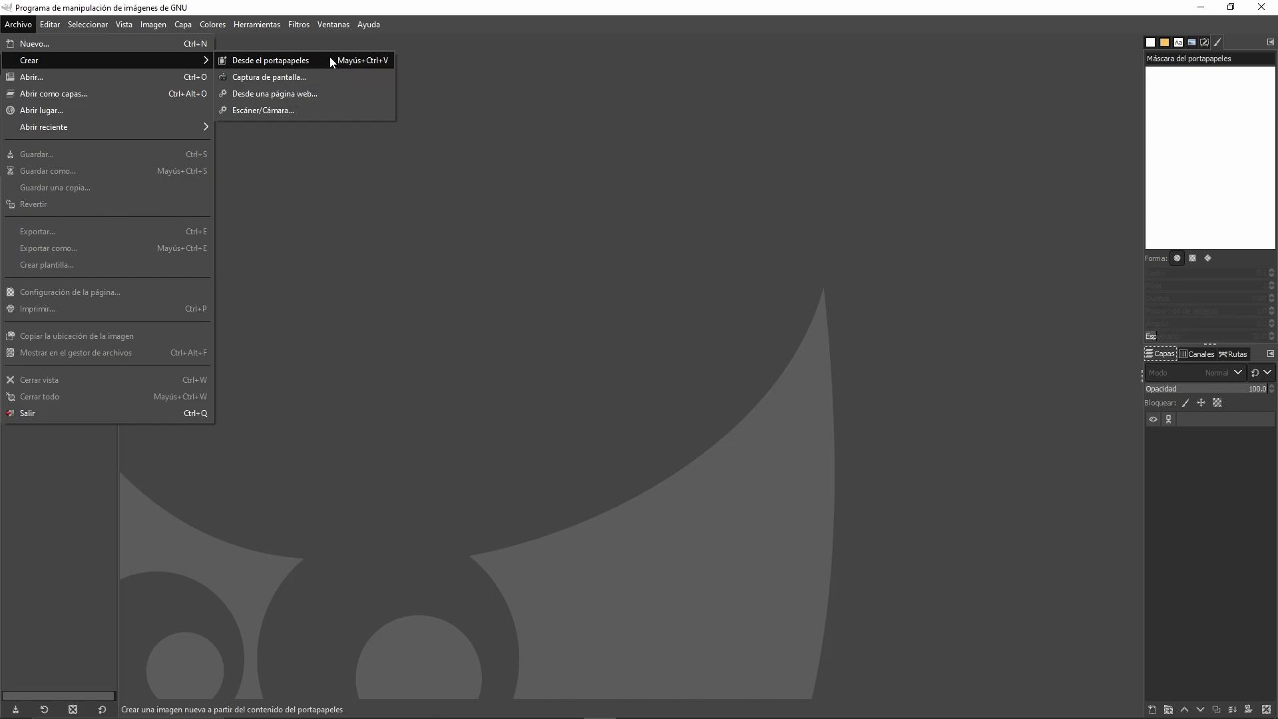
click(288, 62)
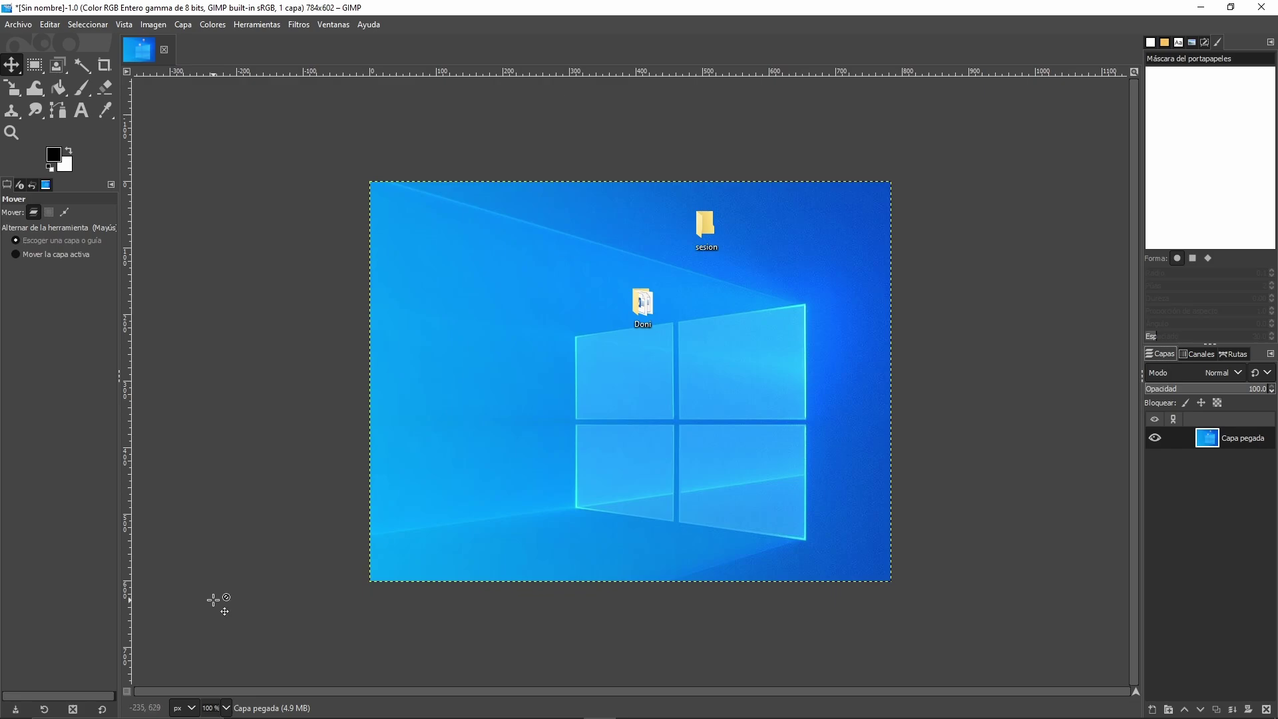
Copy the text 'photoshop' from the Run prompt, then retry creating an image from the clipboard
key(super+r)
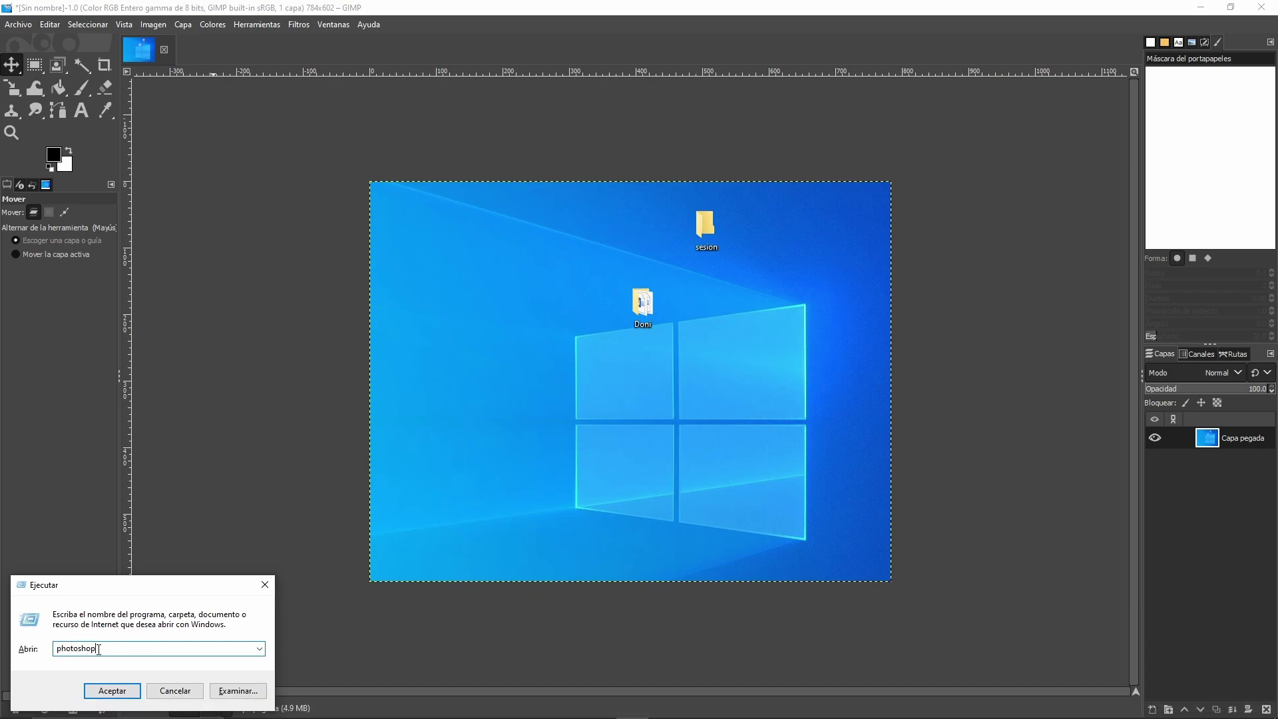
drag(97, 648, 56, 650)
right_click(88, 649)
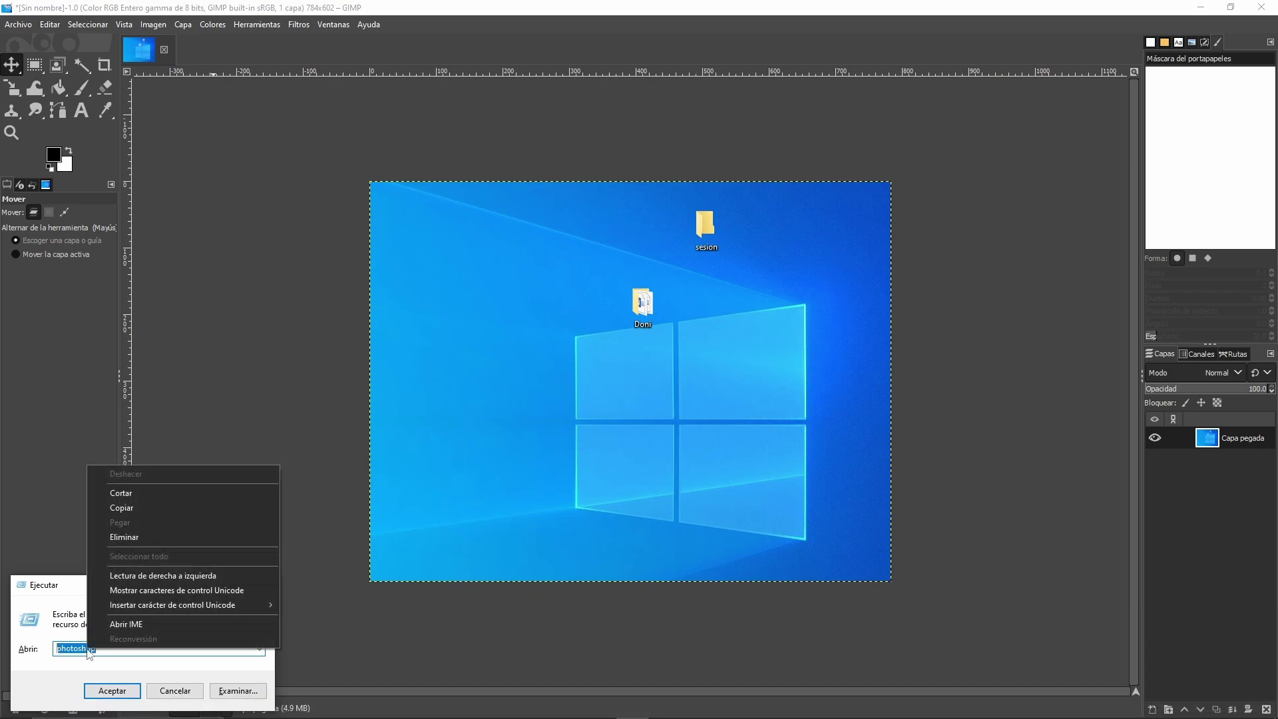
click(138, 505)
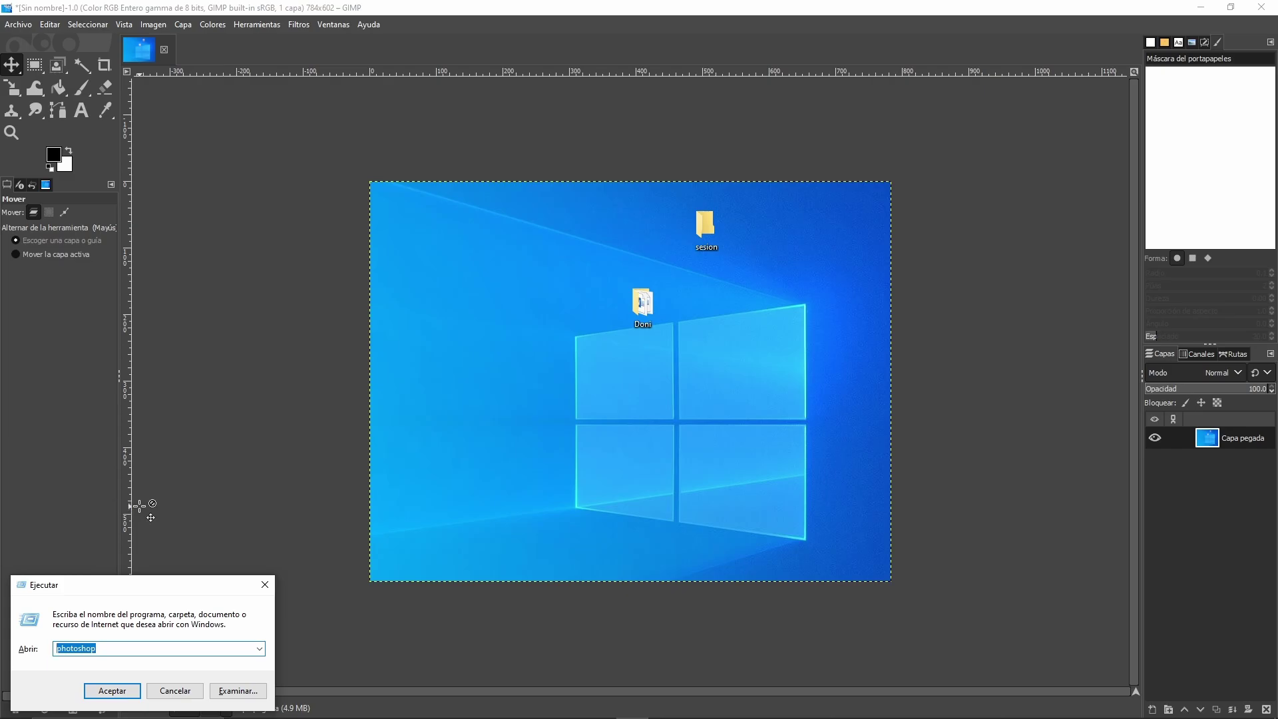
click(25, 25)
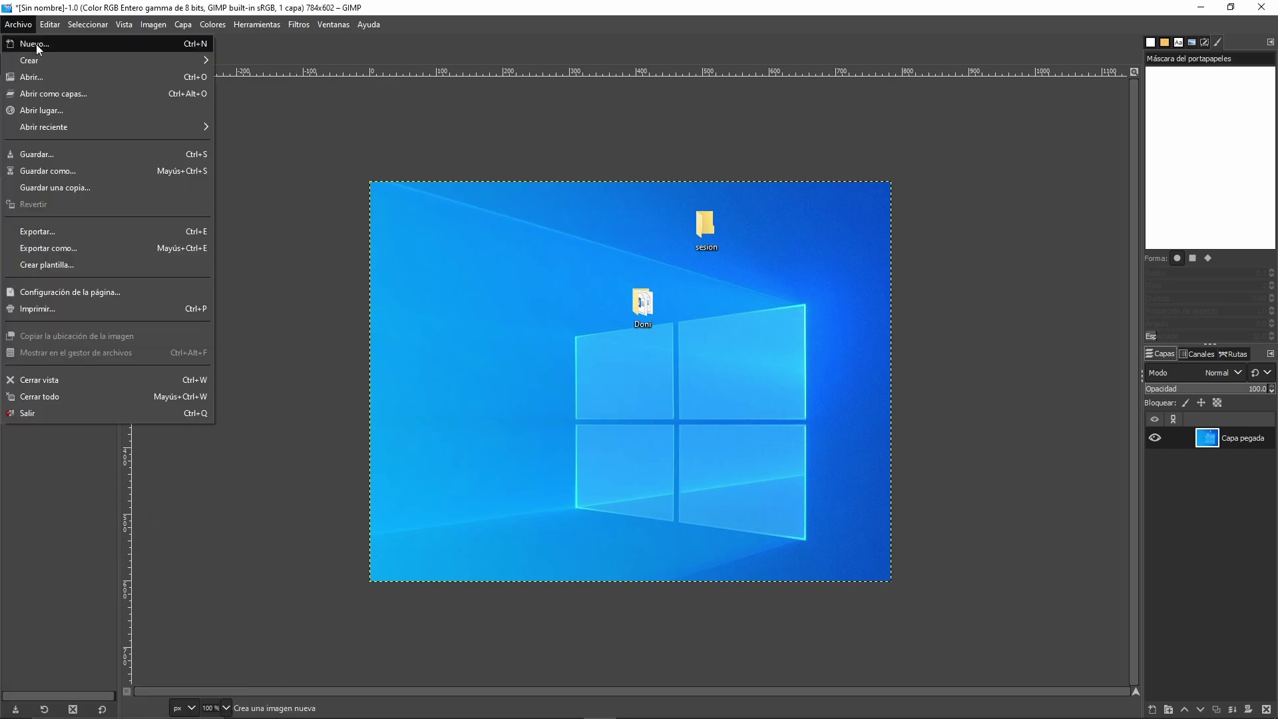
click(291, 64)
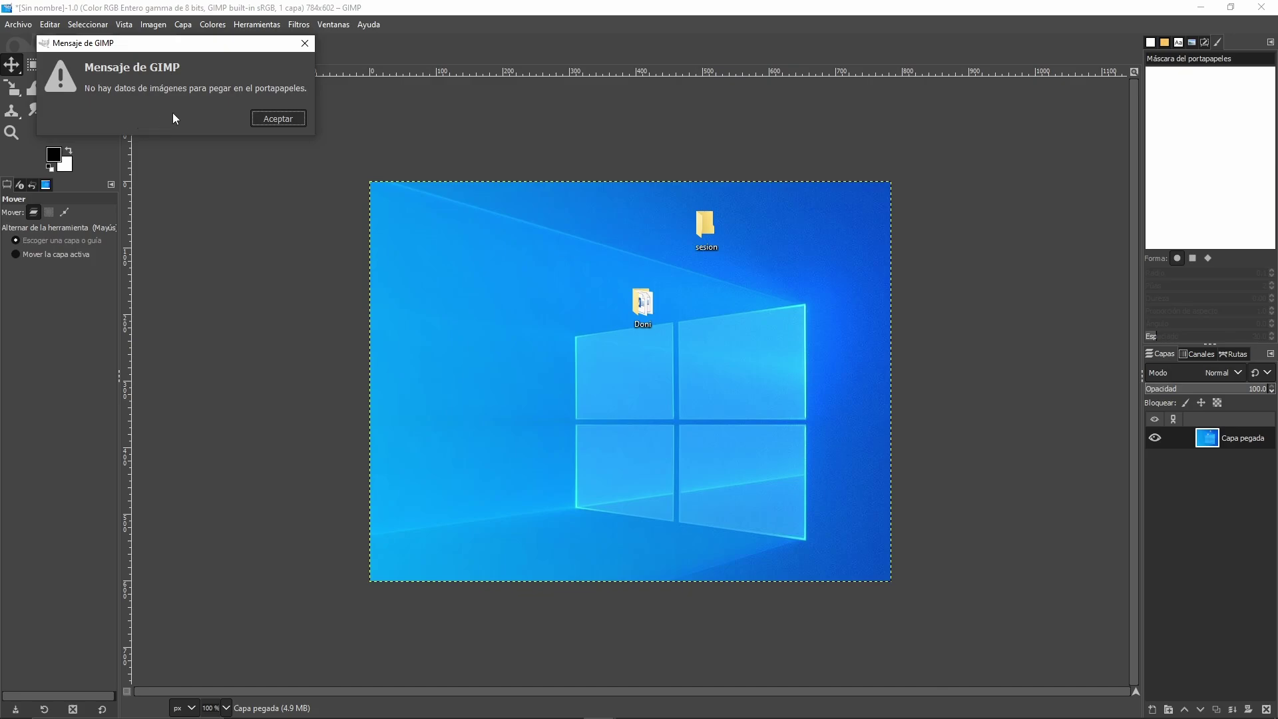
Accept the empty-clipboard warning and reopen the Windows Run dialog
click(271, 120)
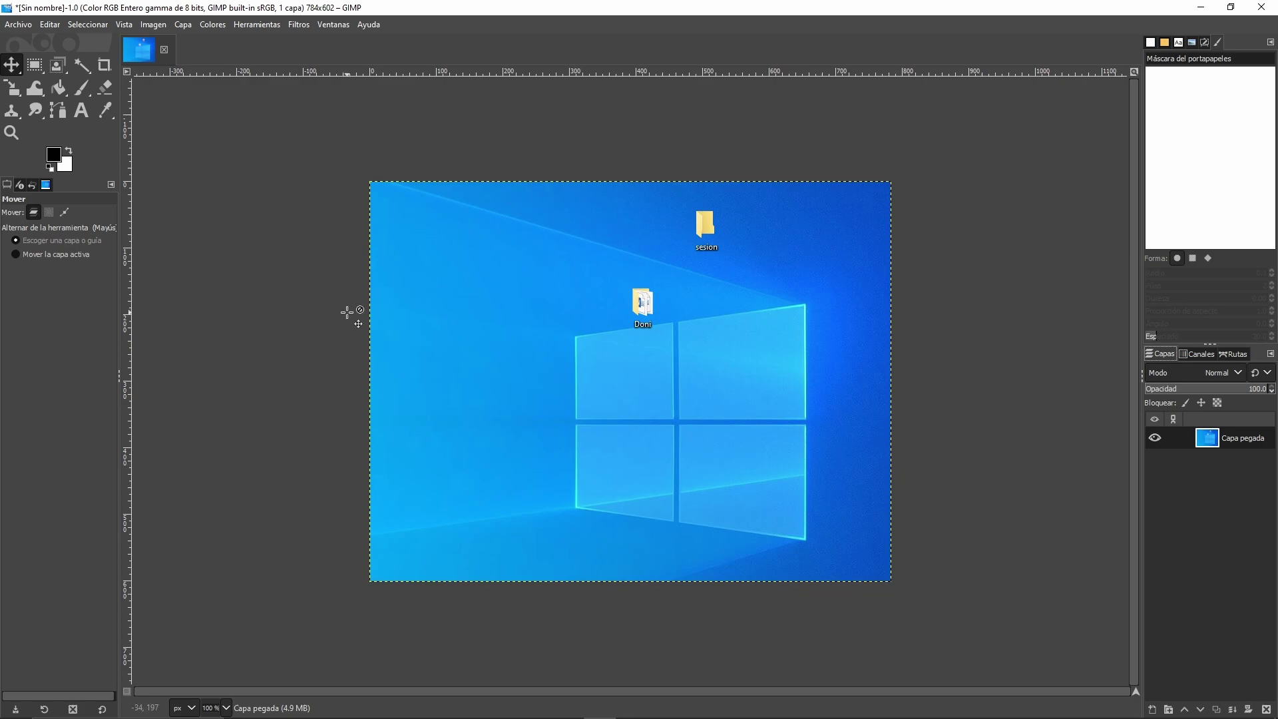
key(super+r)
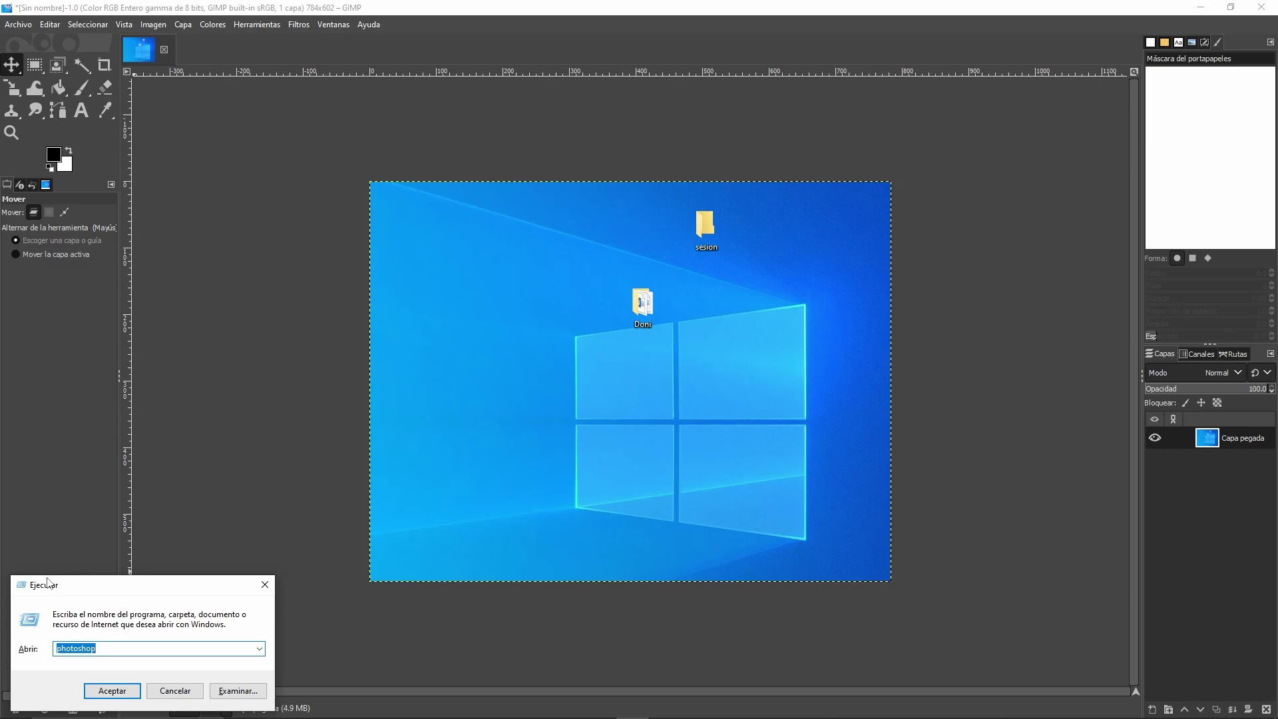
Snip the Run dialog to the clipboard, preview and close it, then show Archivo > Crear options
key(super+shift+s)
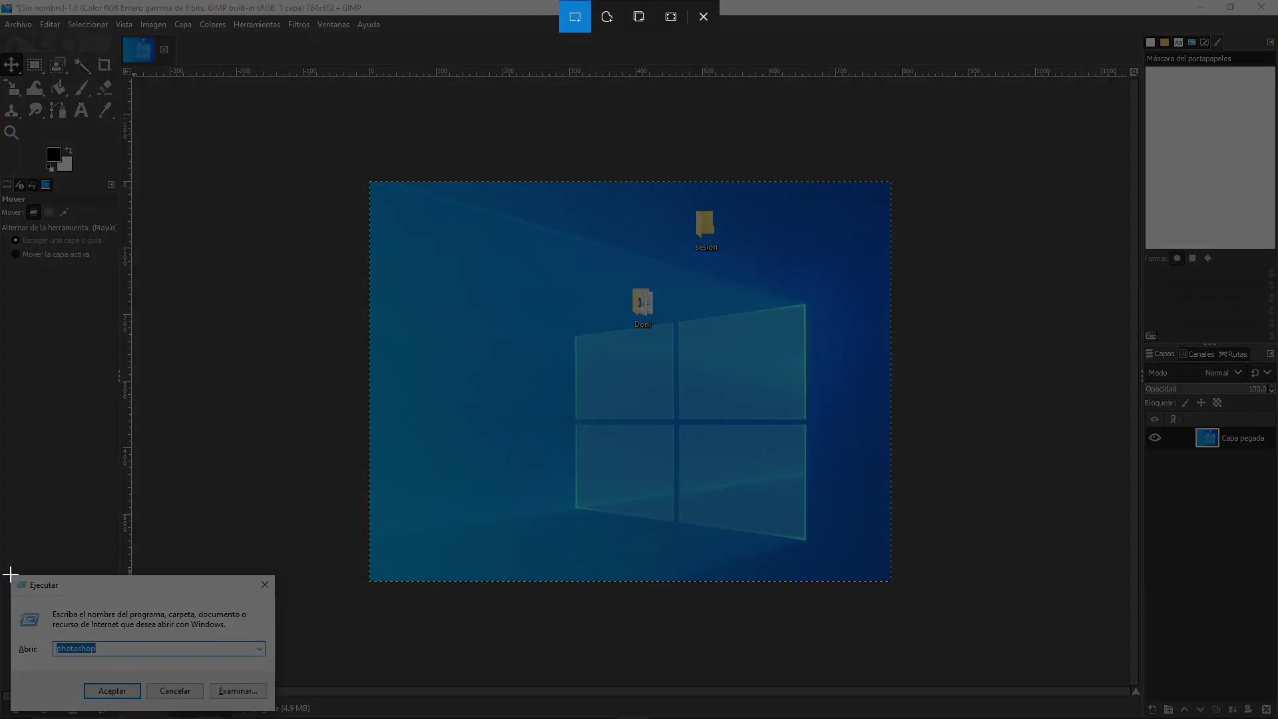
drag(11, 575, 275, 712)
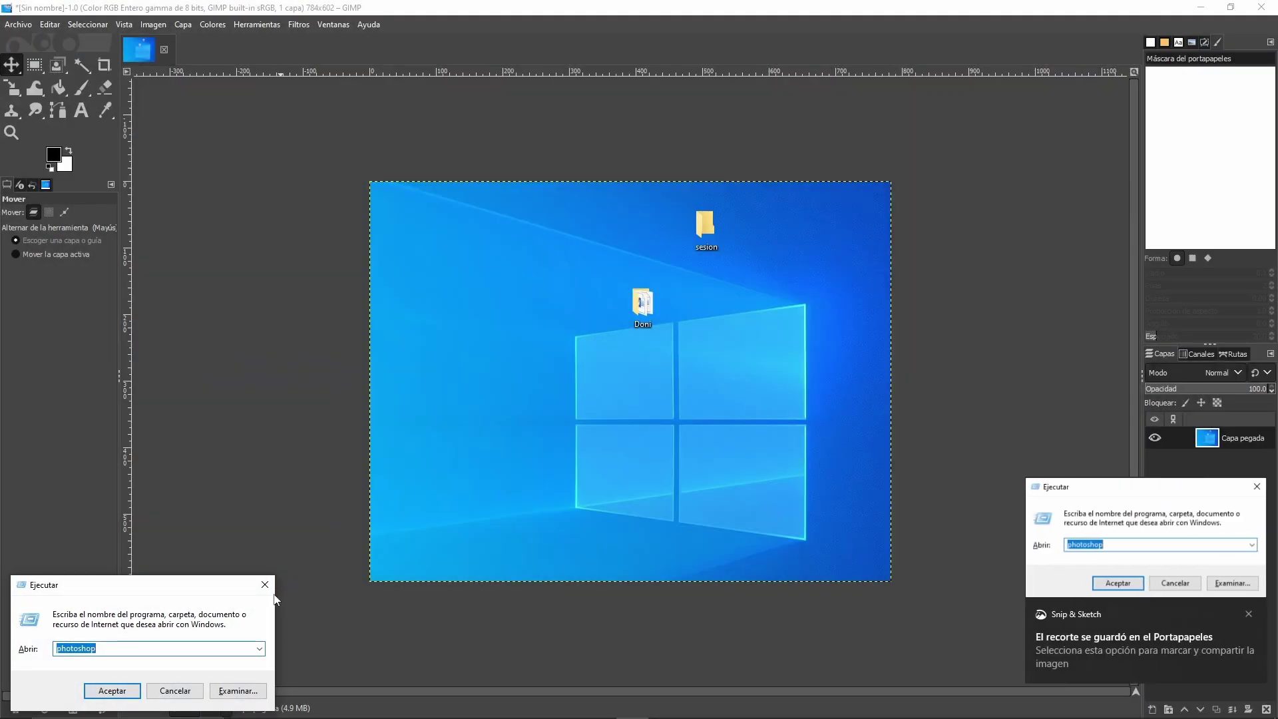
click(1132, 649)
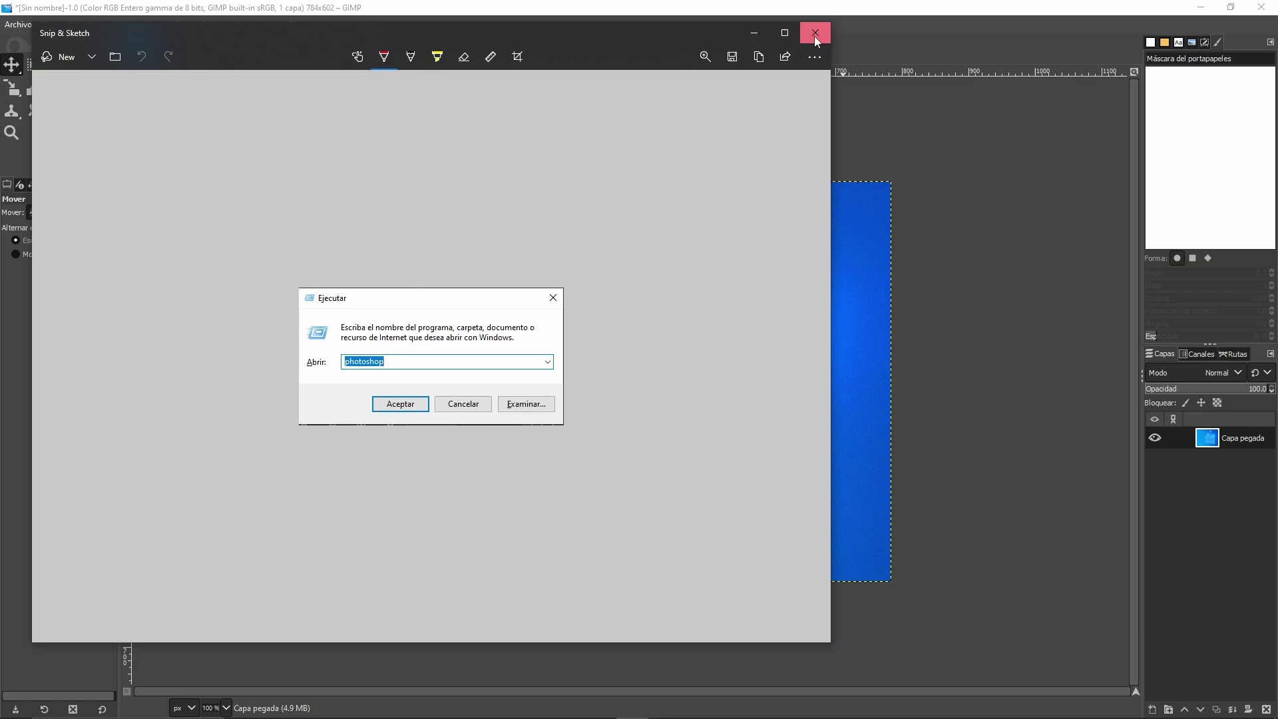
click(814, 33)
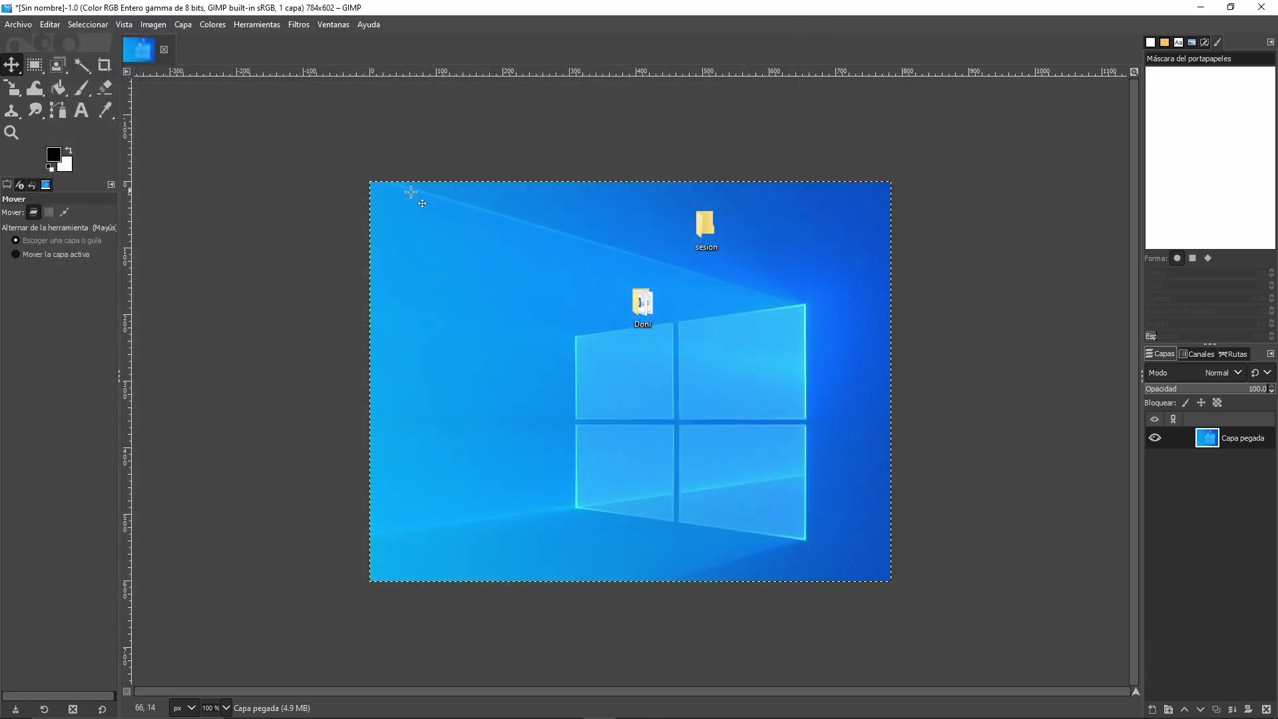
click(18, 24)
mouse_move(60, 60)
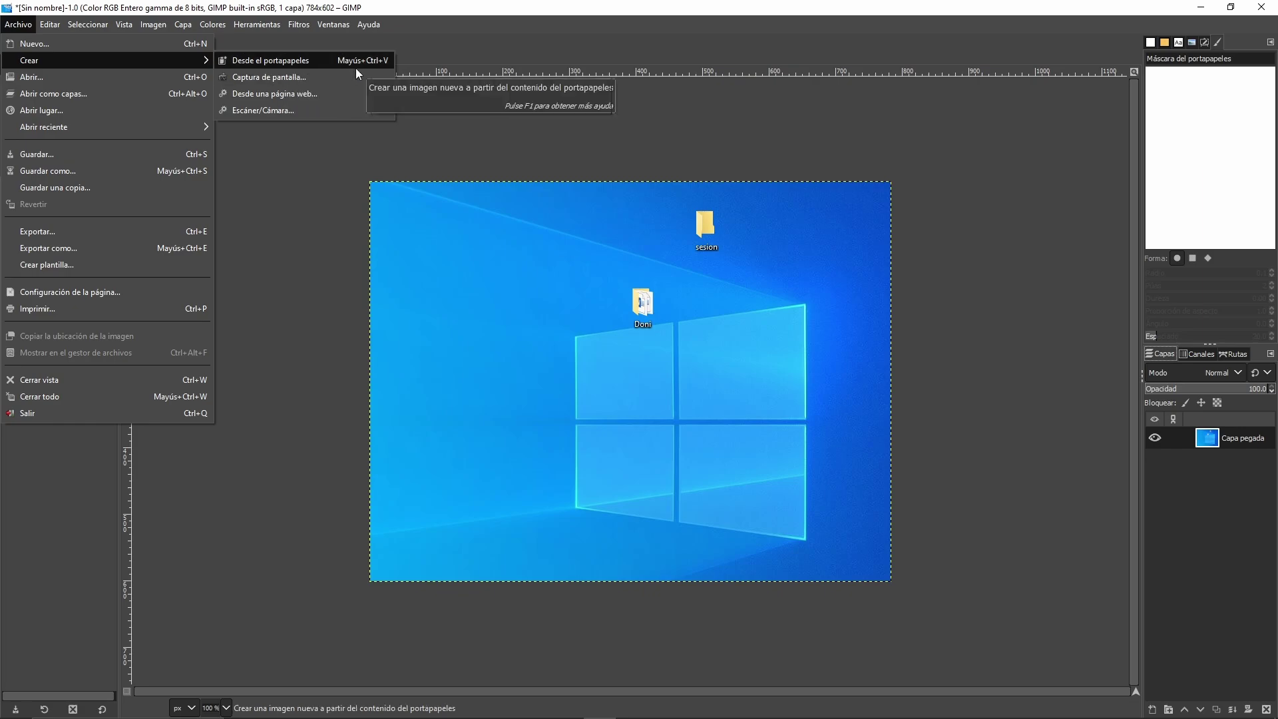
Paste the Run dialog capture as a new 398×207 image with Shift+Ctrl+V
click(432, 160)
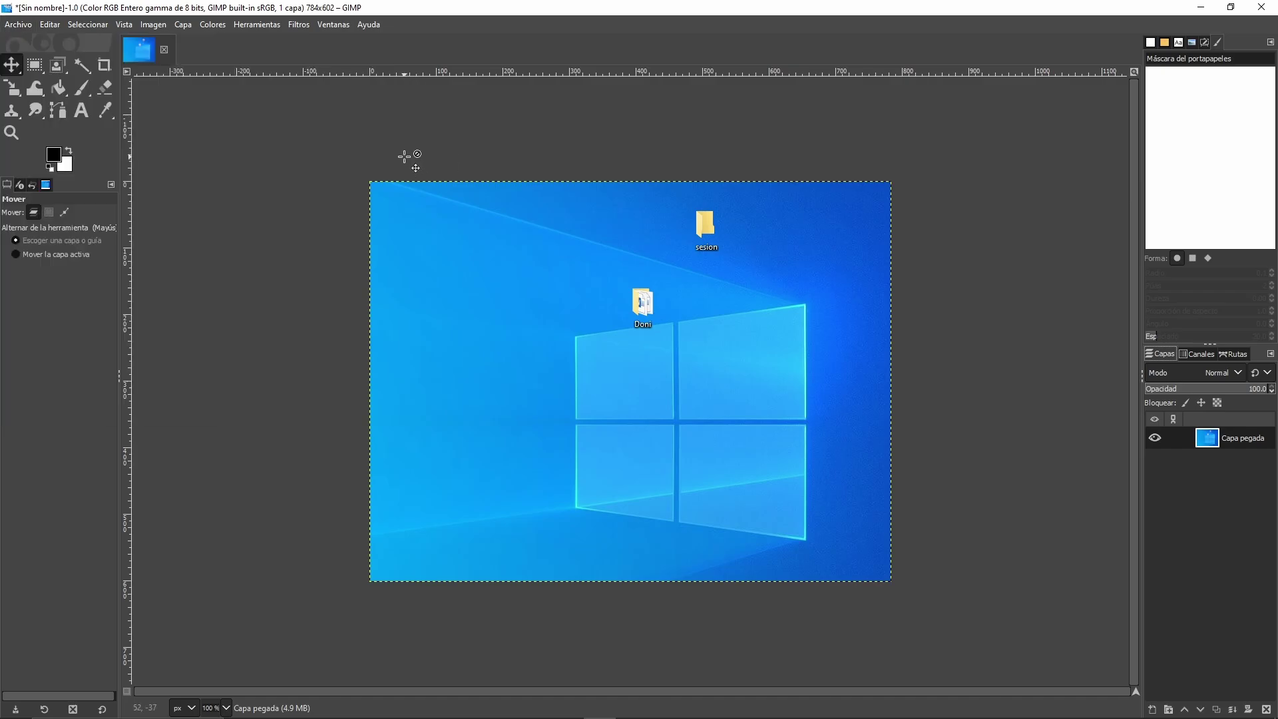
key(ctrl+shift+v)
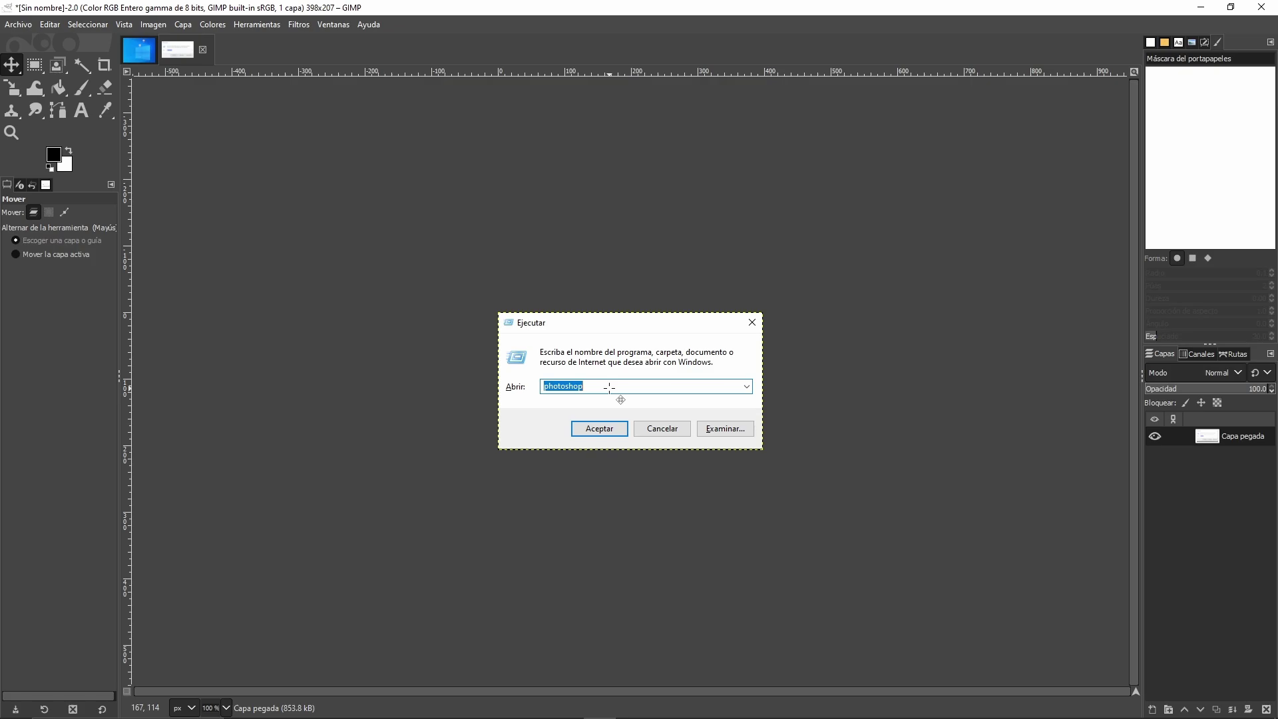
Show the Archivo menu with Nuevo highlighted over the 398×207 image
click(23, 25)
mouse_move(40, 59)
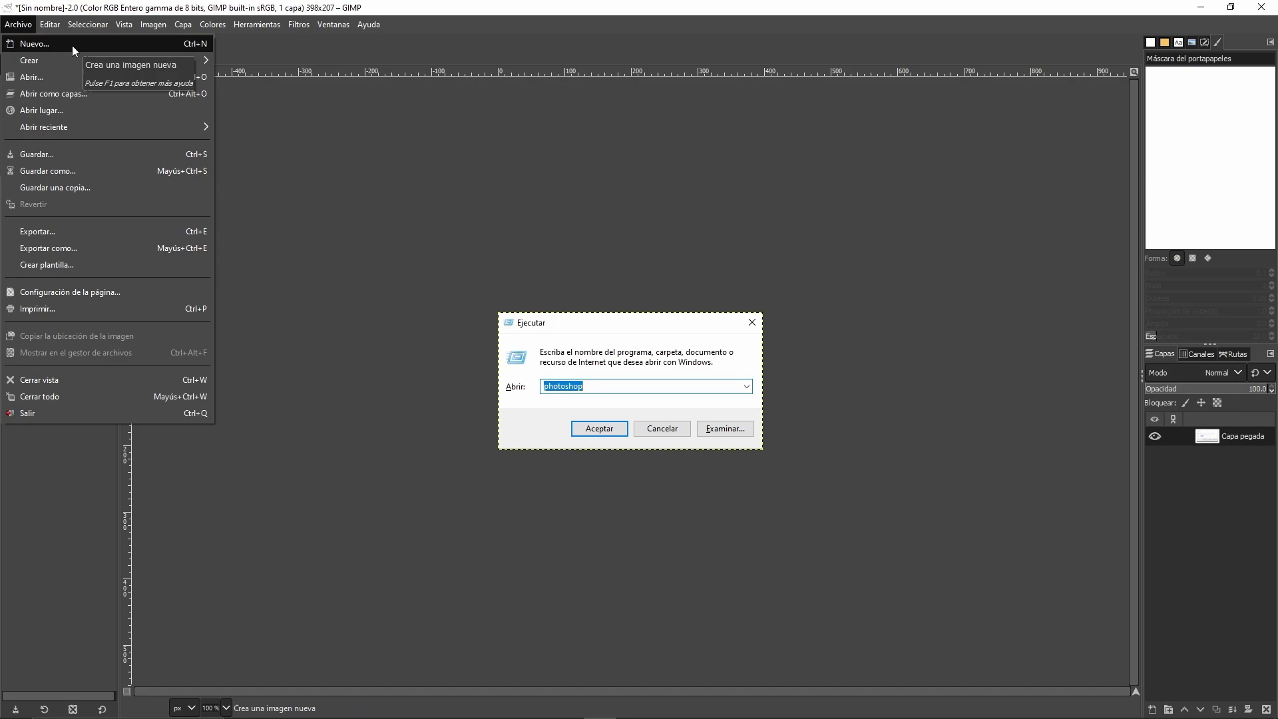
Open the 398×207 new-image dialog, centre it on screen, and list the Plantilla size templates
click(105, 44)
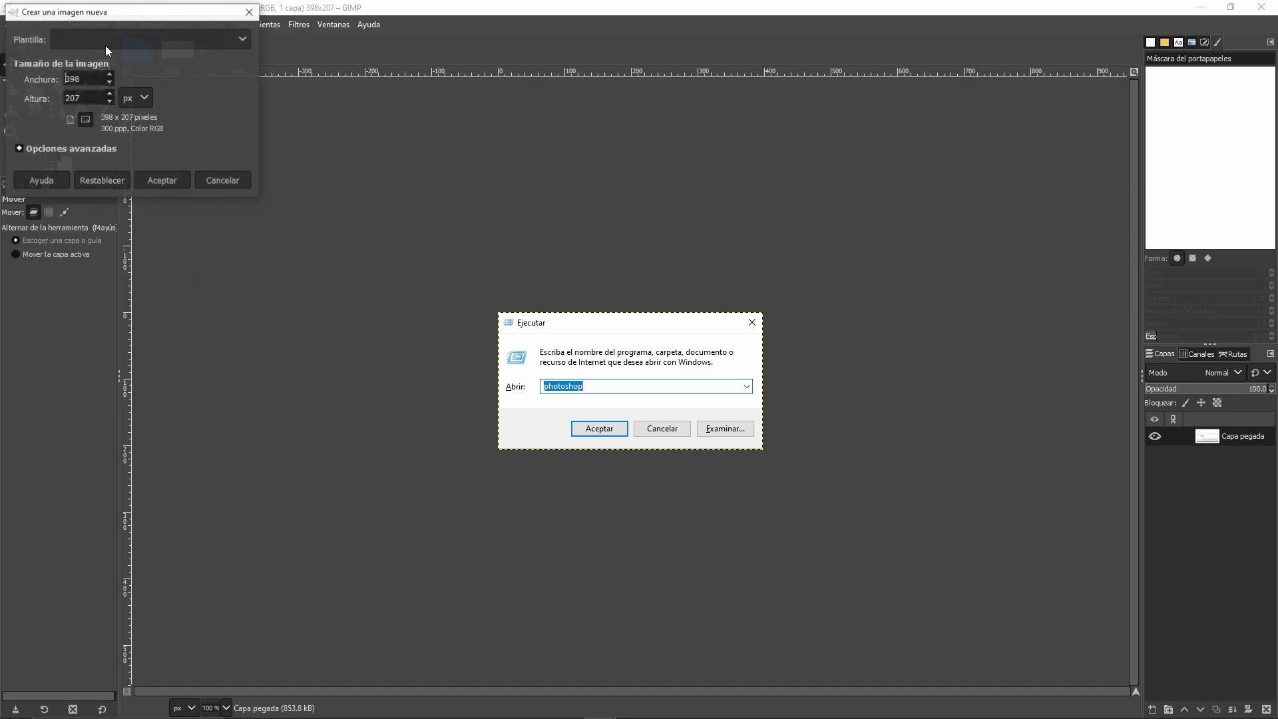
mouse_move(139, 14)
mouse_down()
mouse_move(625, 139)
mouse_move(644, 267)
mouse_up()
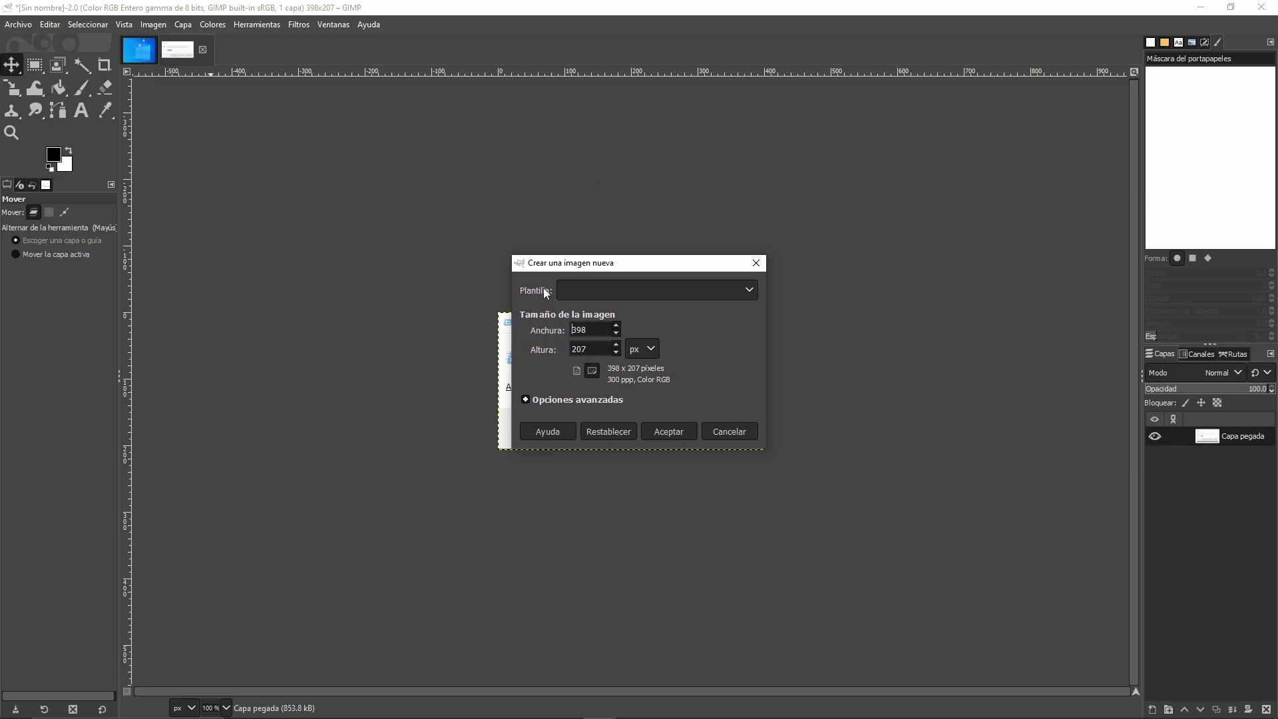
click(624, 295)
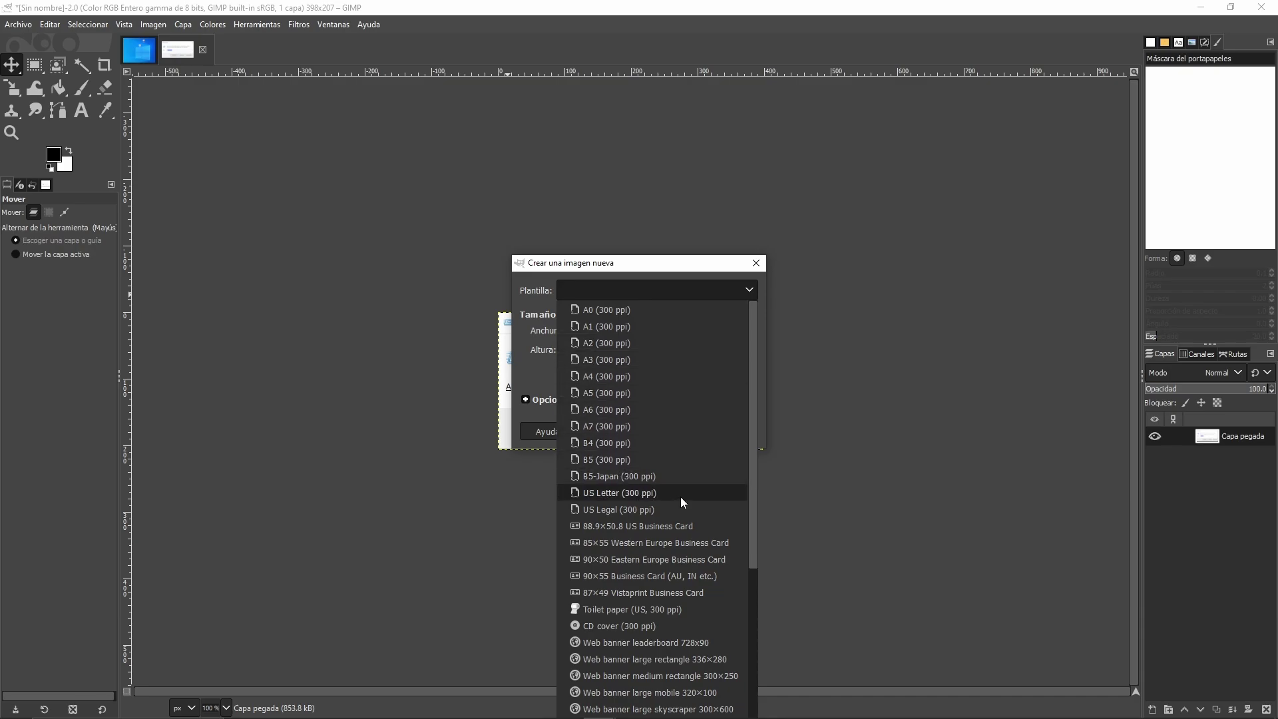
Choose the 1920×1080 (Full HD 1080p) template, giving width 1920 and height 1080 pixels
scroll(681, 495, down, 3)
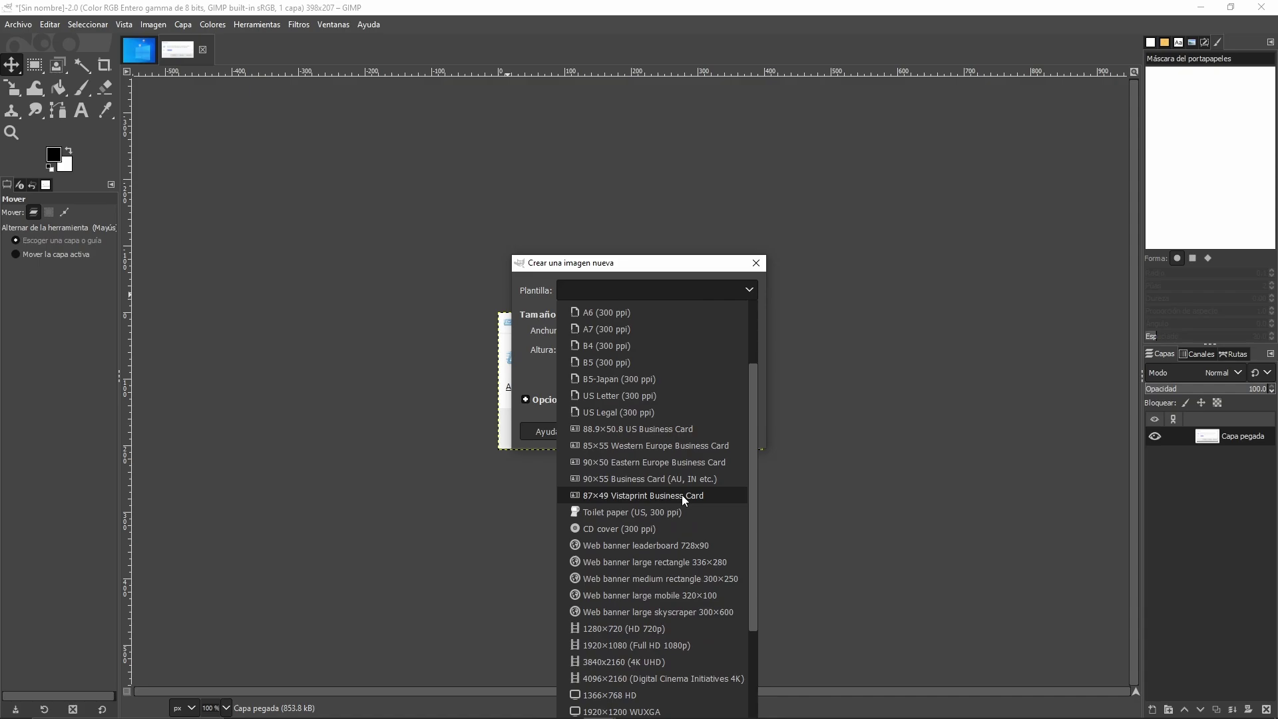
scroll(682, 494, down, 2)
scroll(682, 493, down, 2)
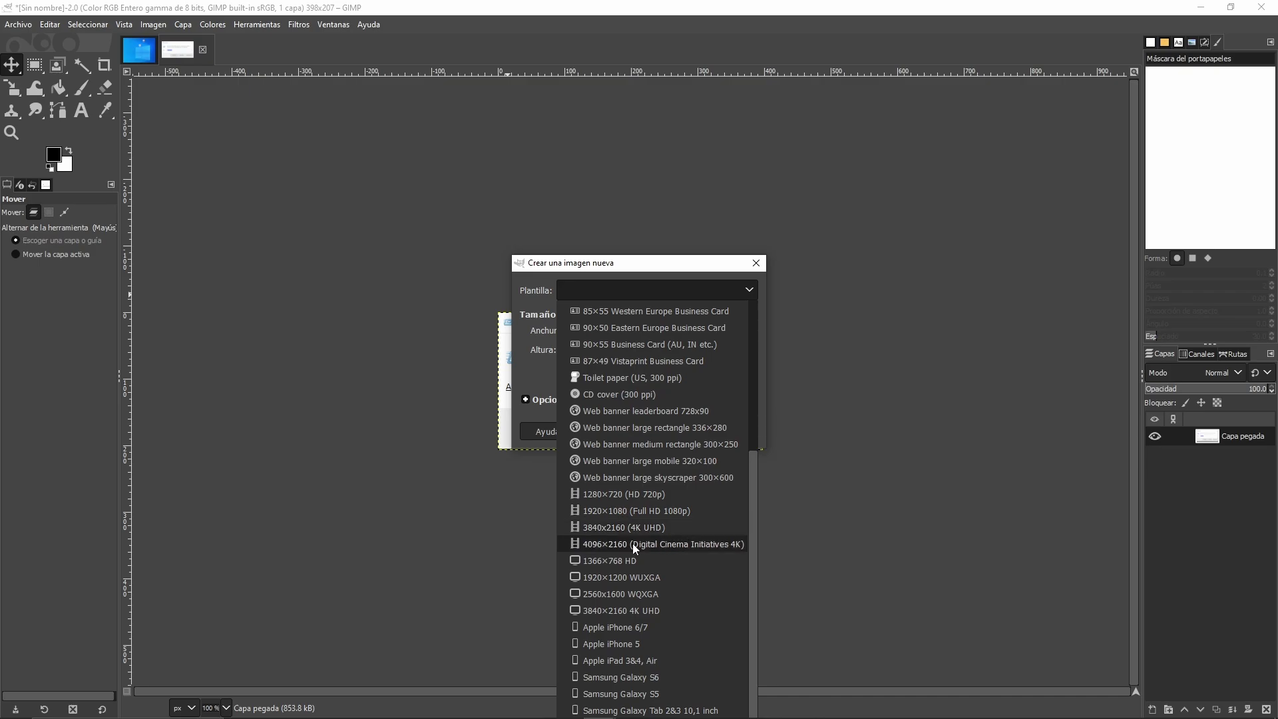
scroll(641, 584, up, 5)
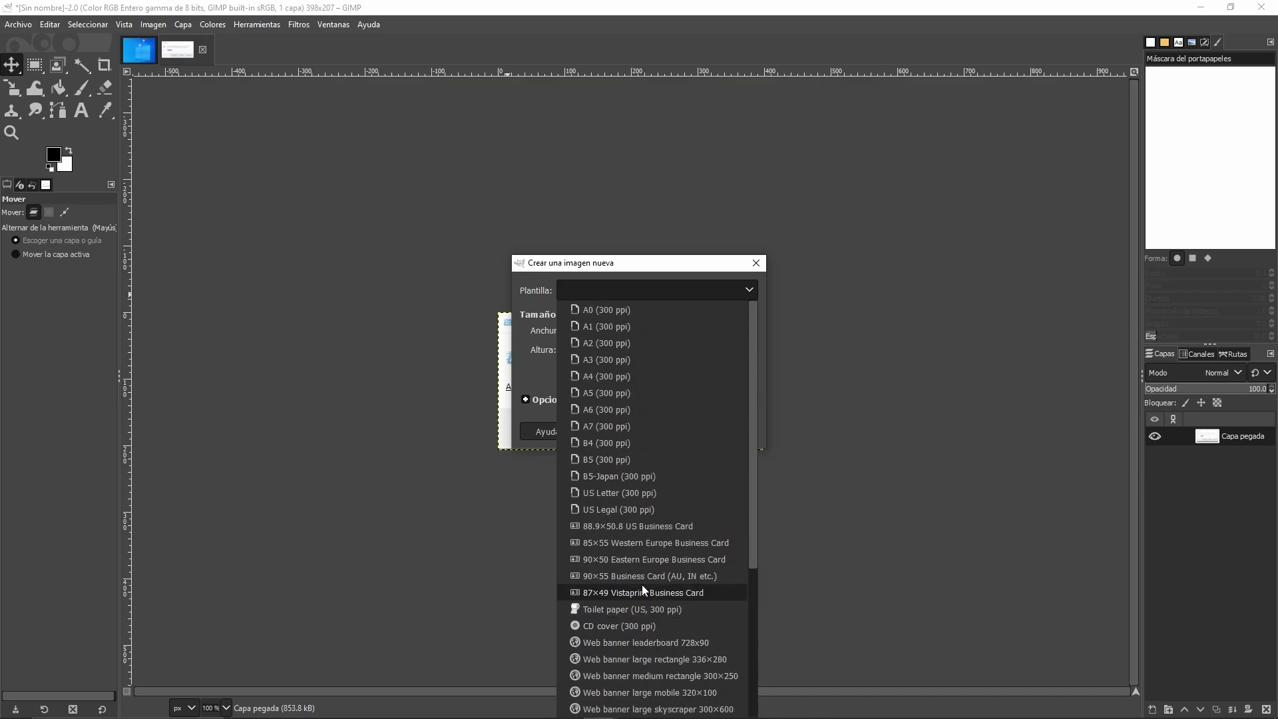
scroll(642, 585, down, 3)
scroll(641, 585, down, 2)
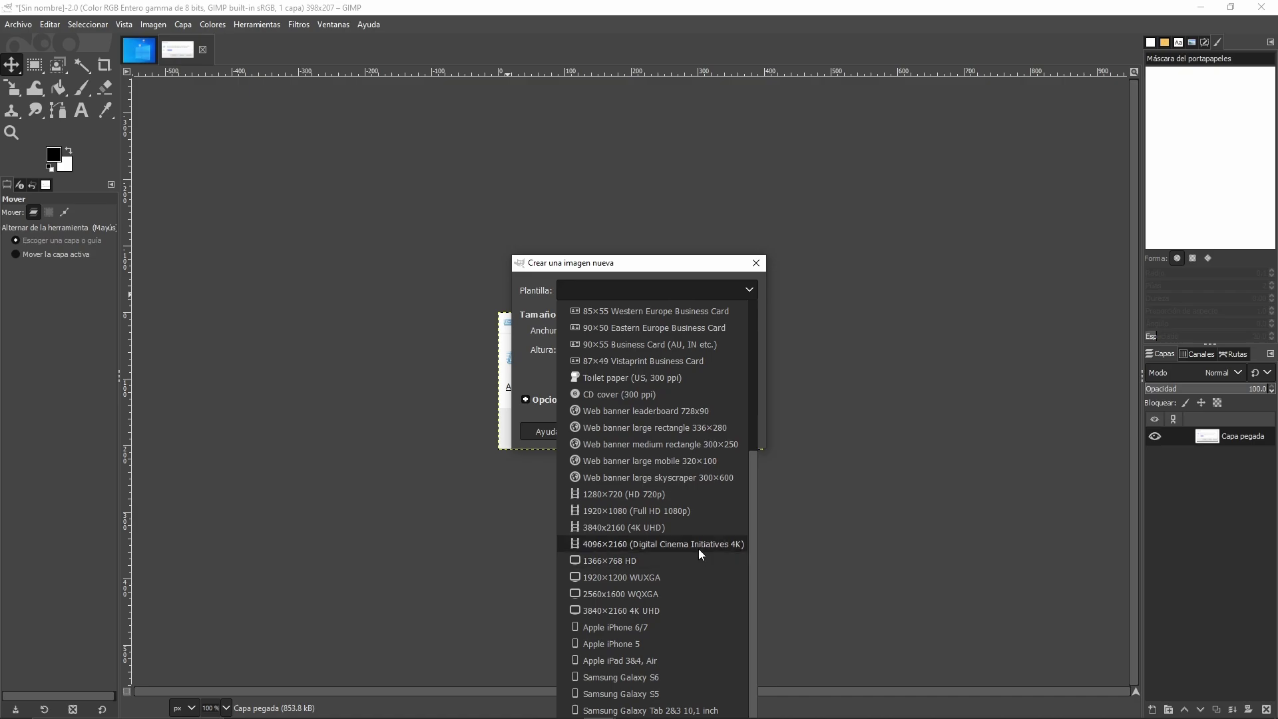
click(693, 512)
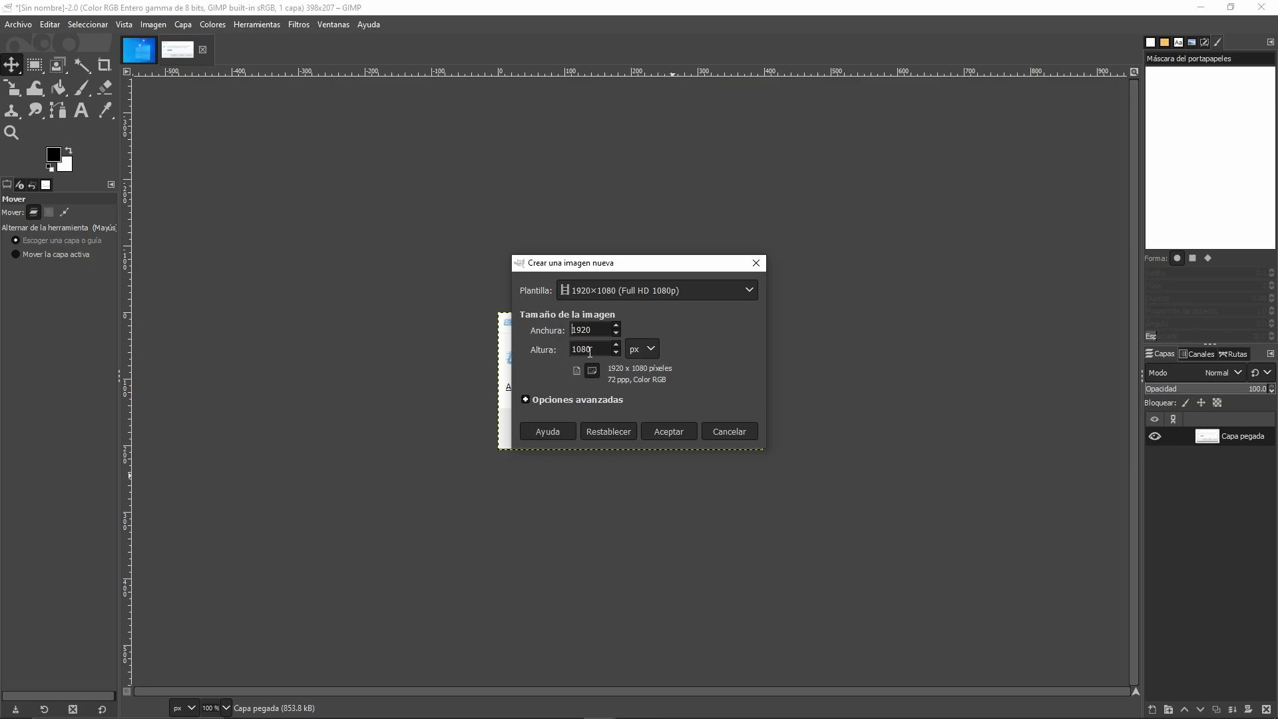
click(653, 354)
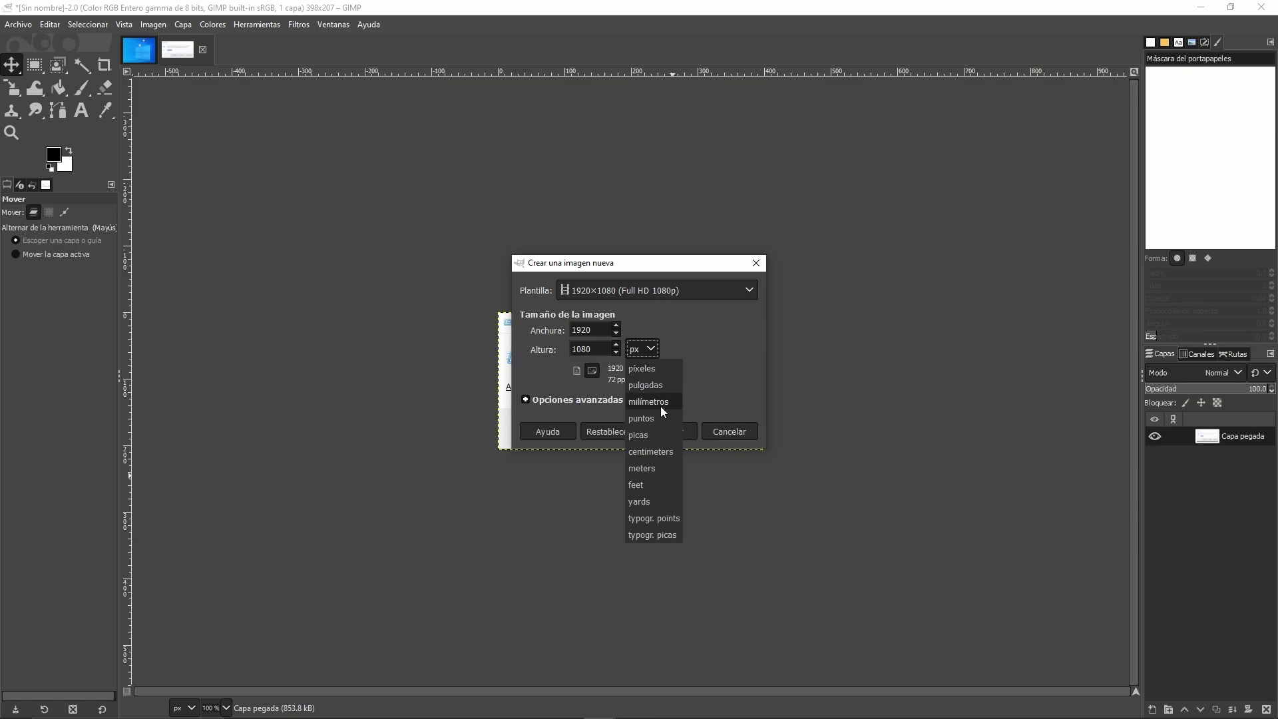
click(665, 452)
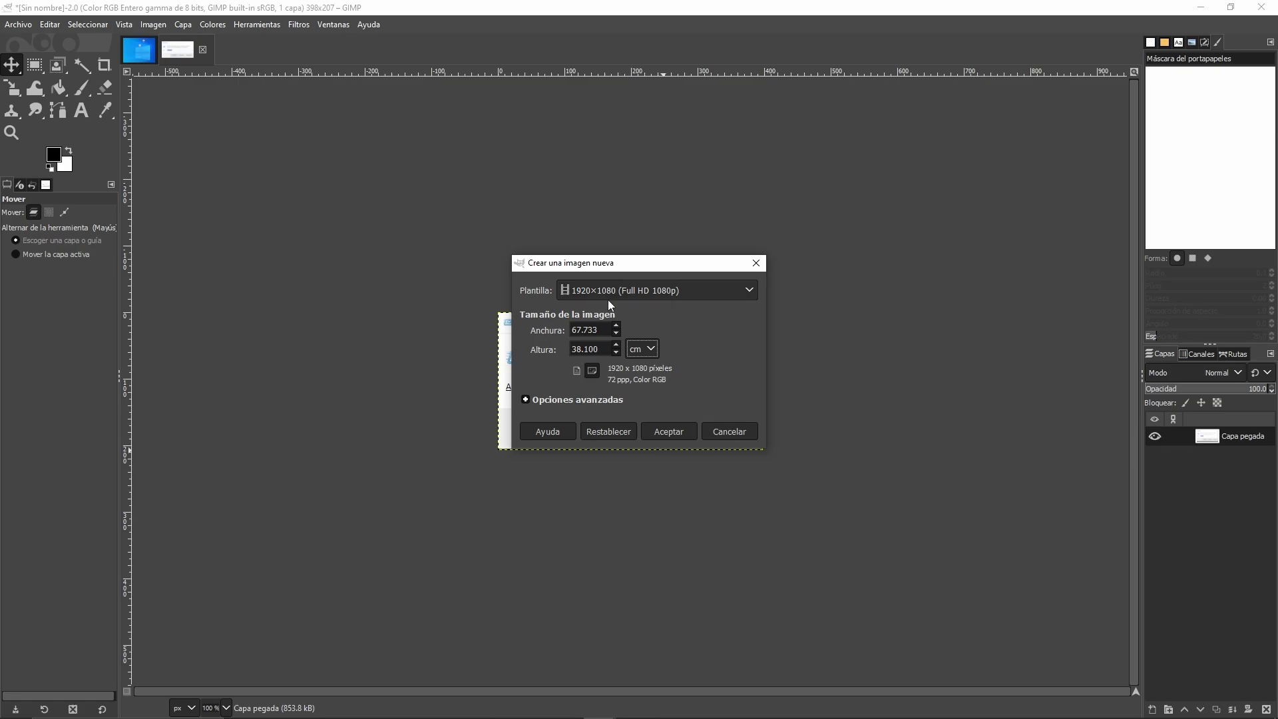
click(651, 346)
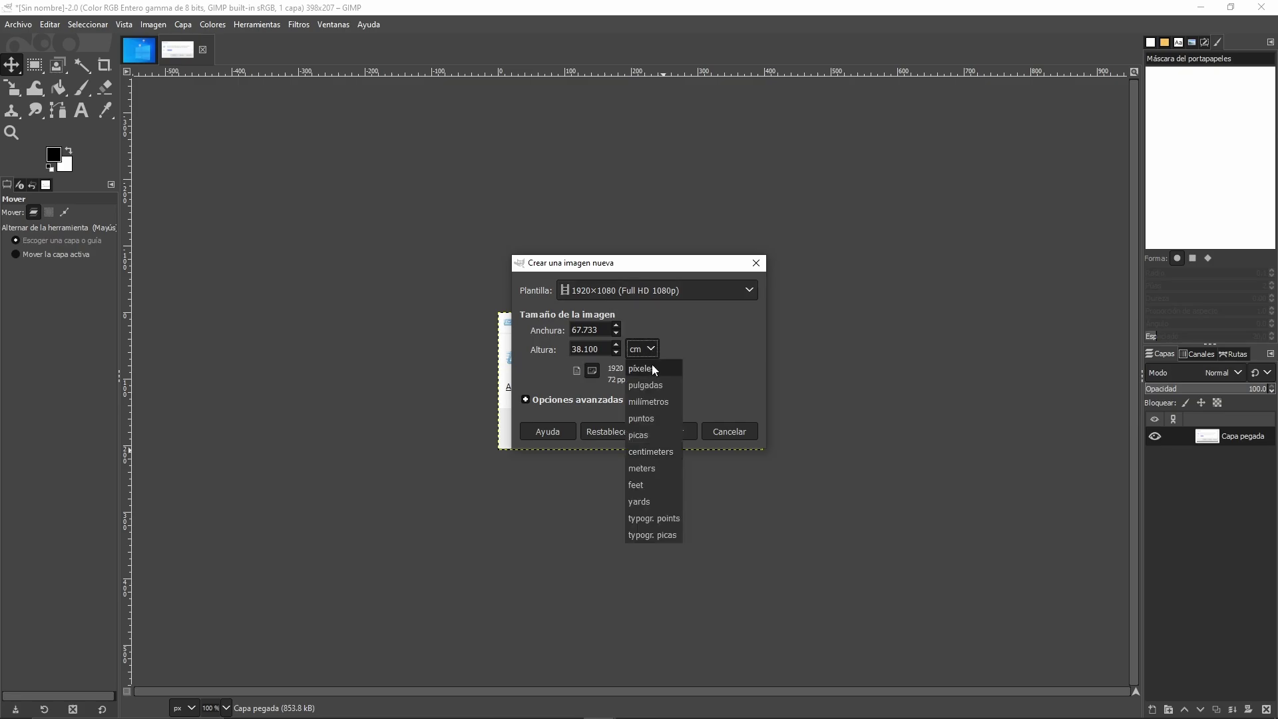
click(652, 365)
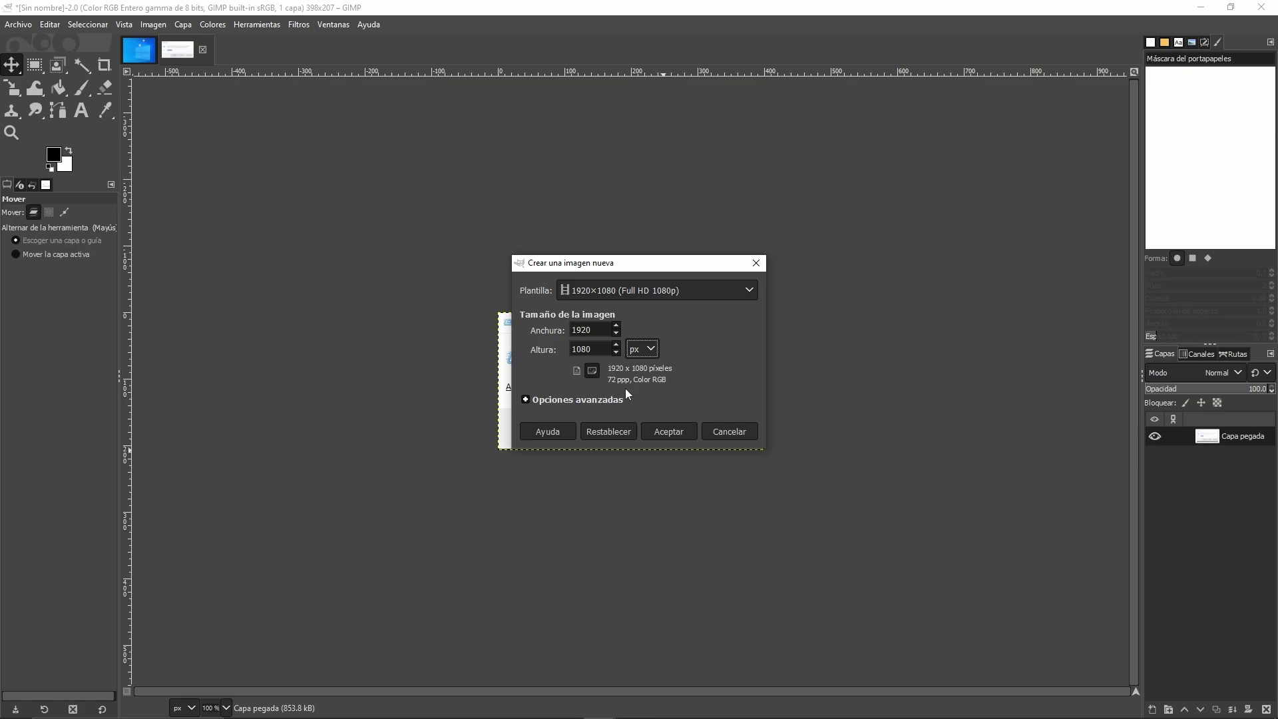
Keep RGB colour and 8-bit integer precision, and set the comment to 'Practica Gimp 2.10'
click(525, 400)
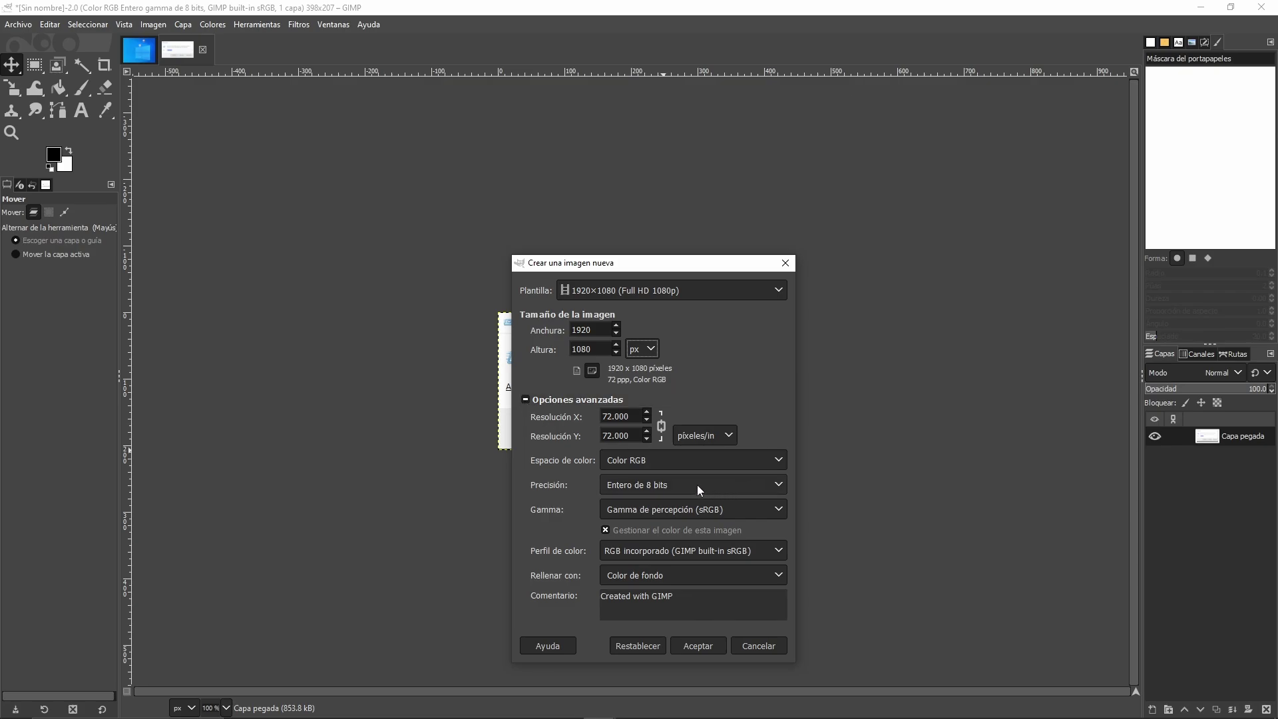
click(666, 466)
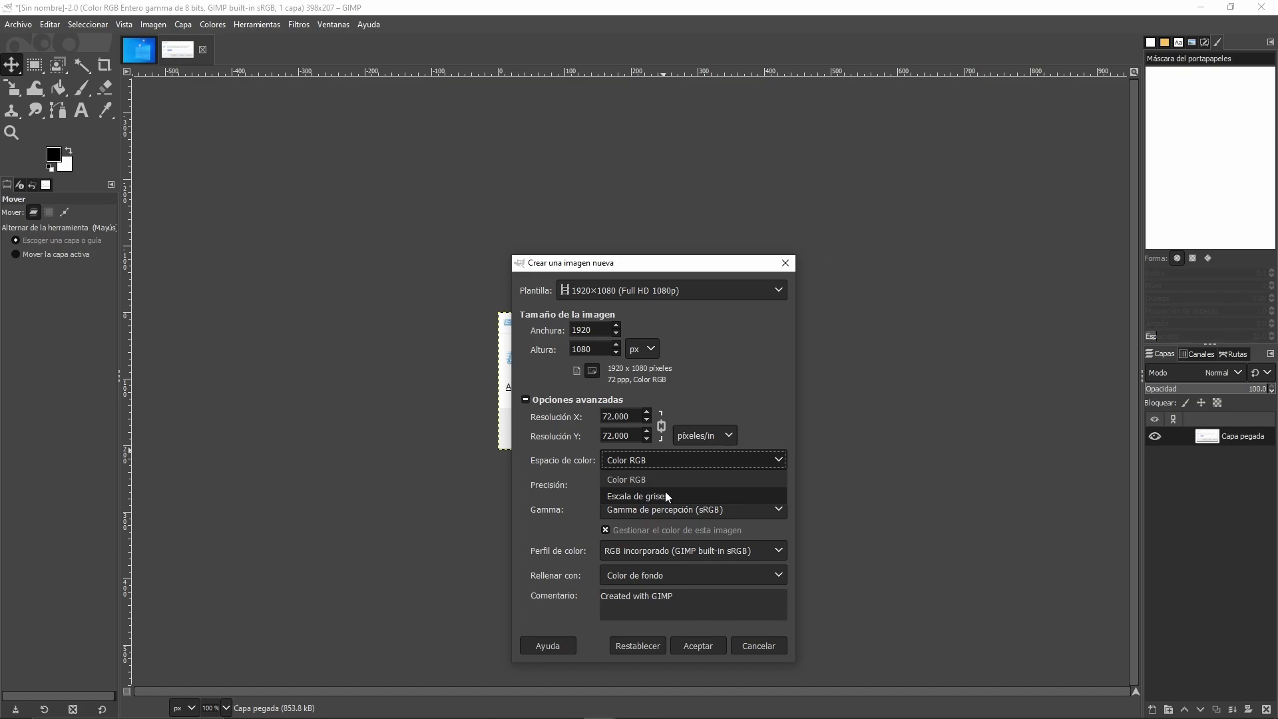
click(666, 479)
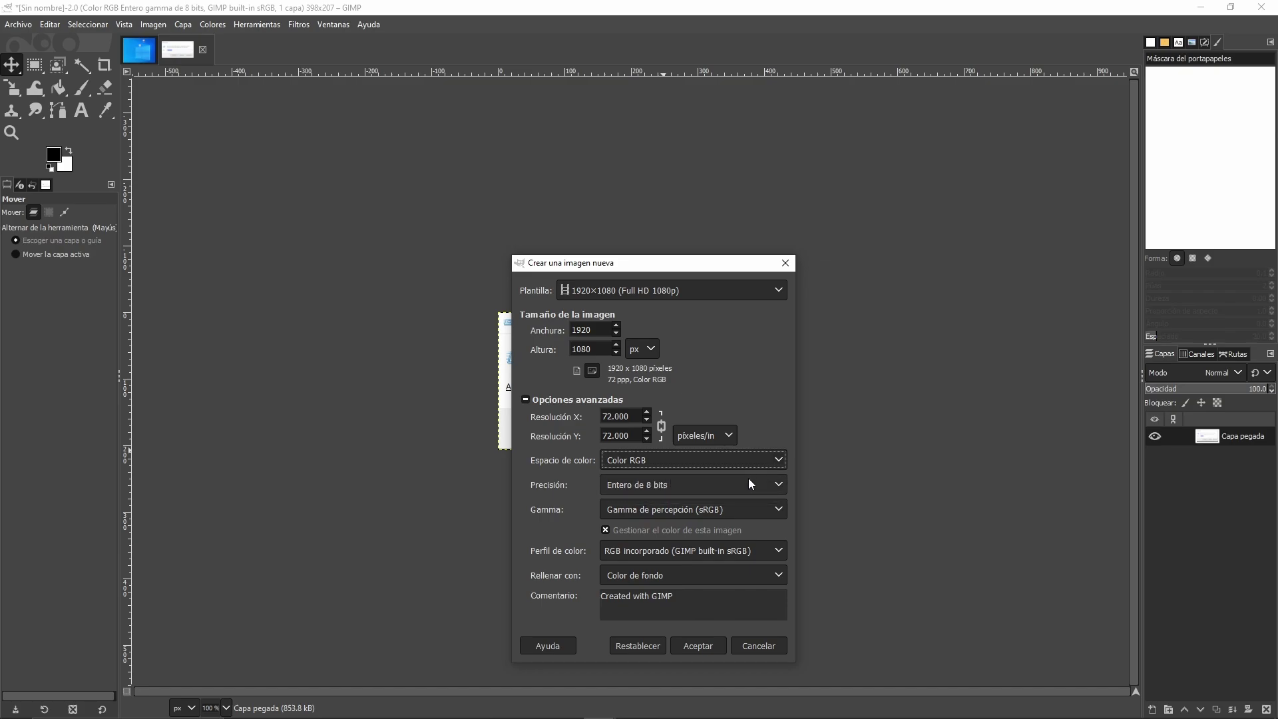
click(676, 490)
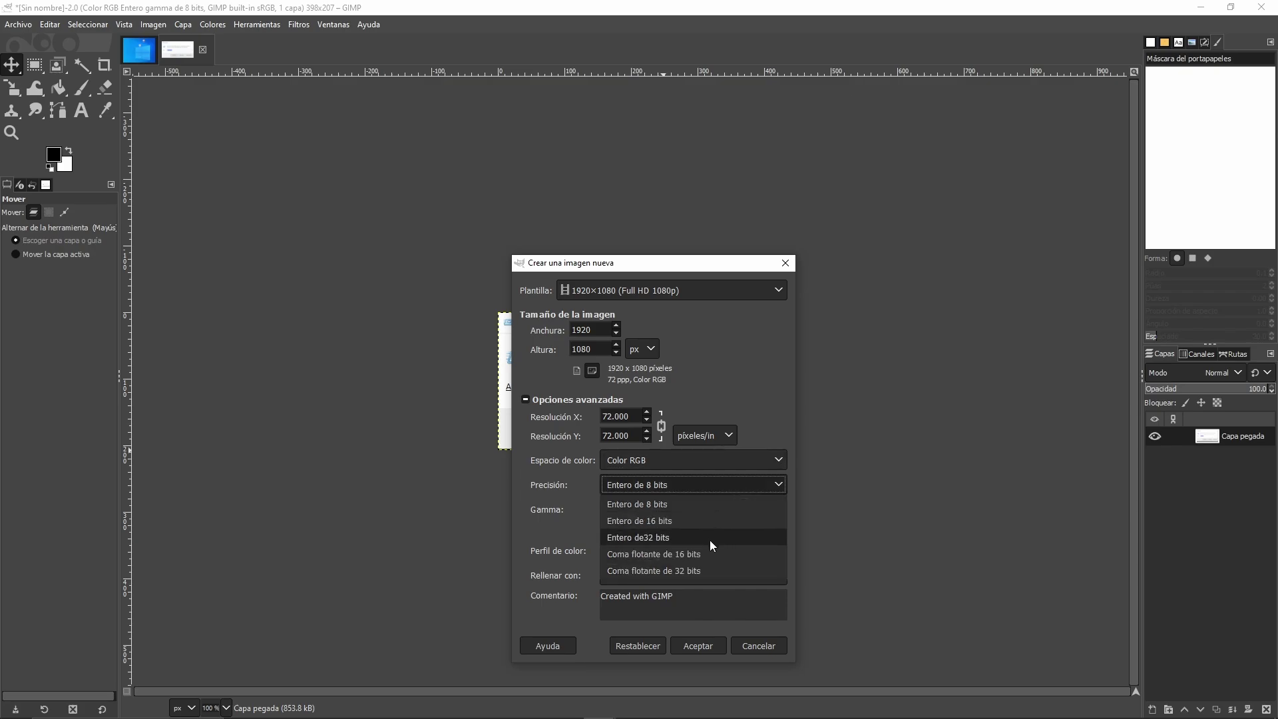
click(699, 506)
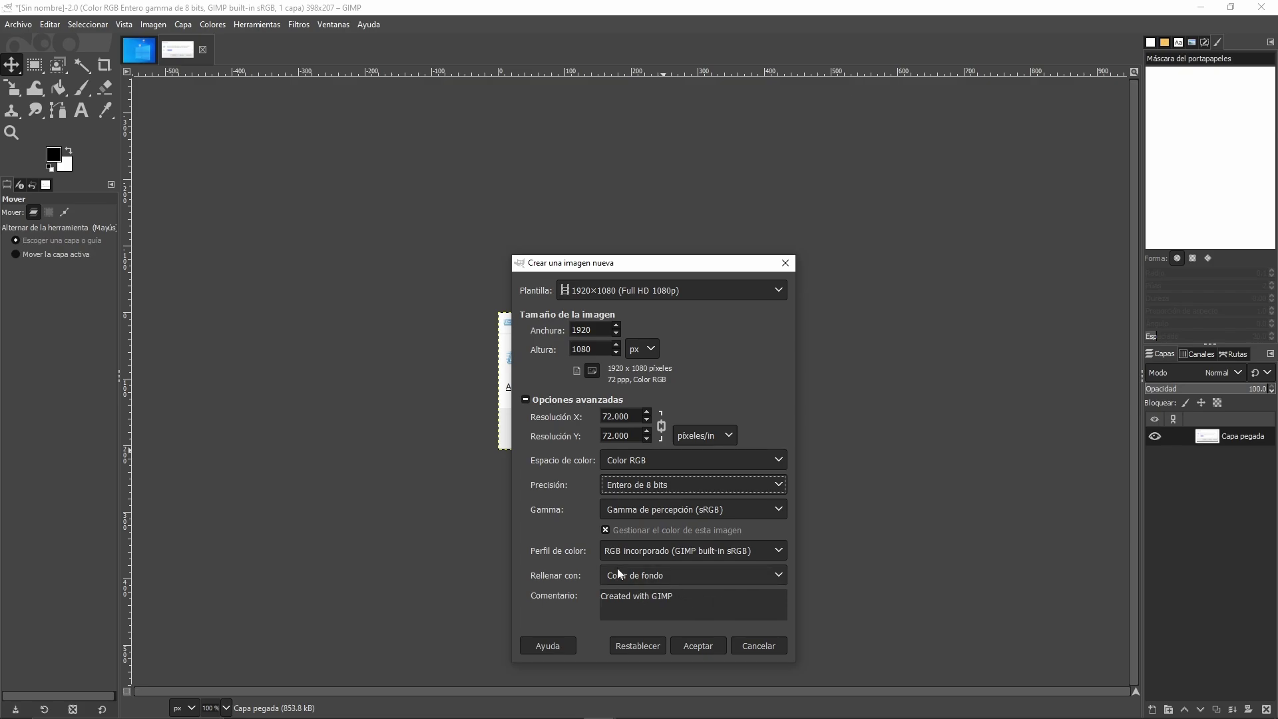
drag(689, 601, 581, 596)
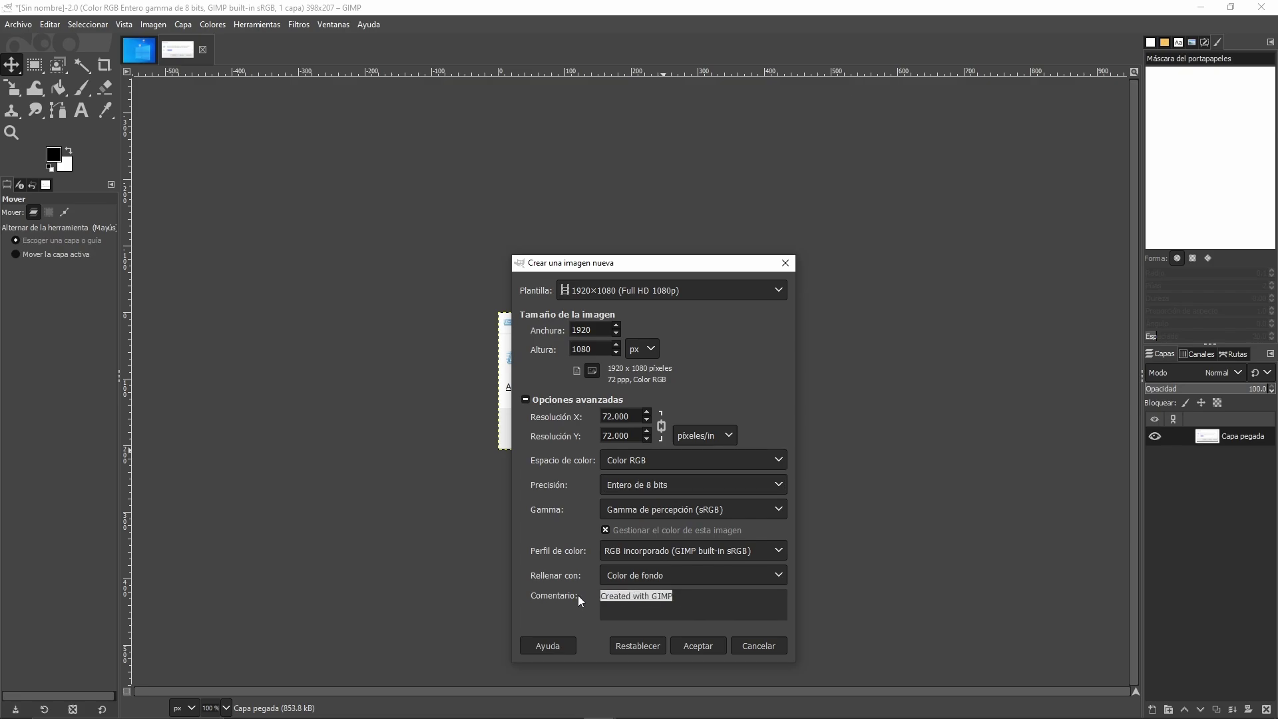
text(Pr)
text(actica Gimp 2.10)
click(704, 647)
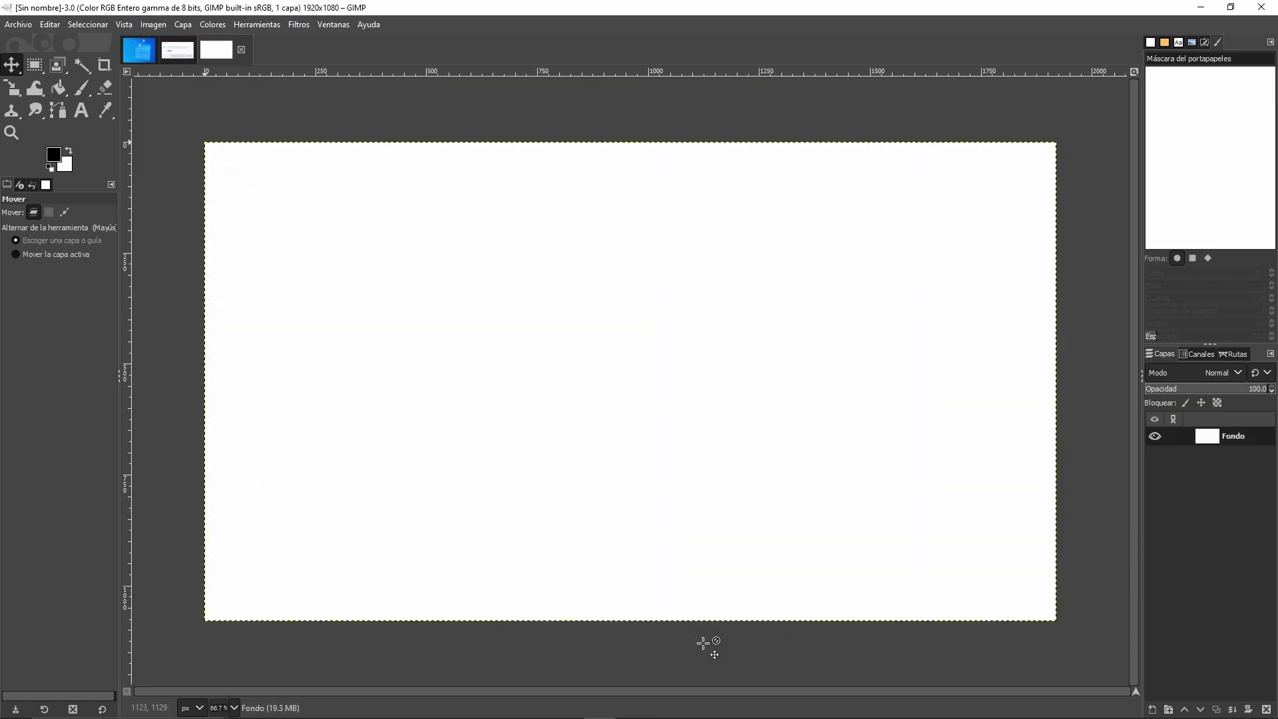